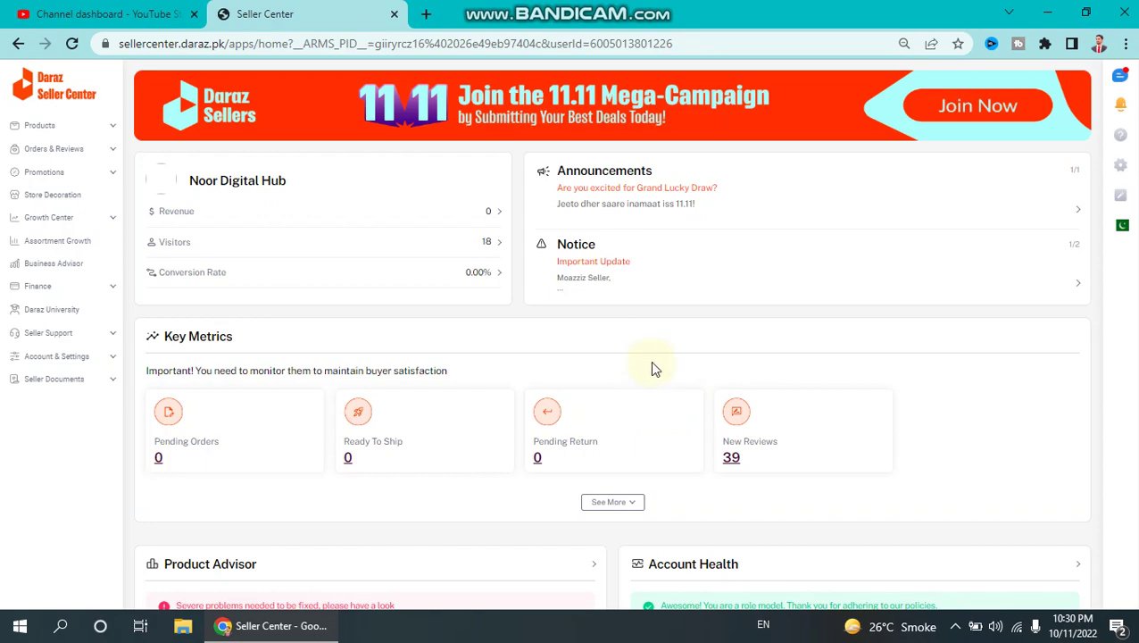
pyautogui.scroll(-5, 652, 369)
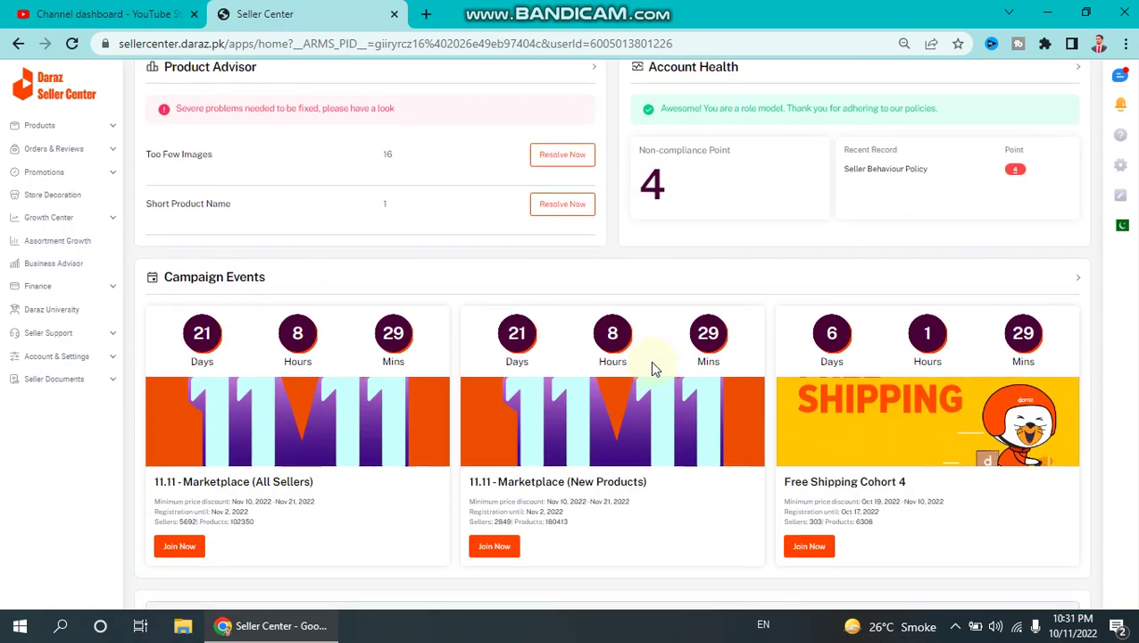
pyautogui.scroll(5, 651, 369)
pyautogui.scroll(-7, 653, 370)
pyautogui.scroll(7, 652, 361)
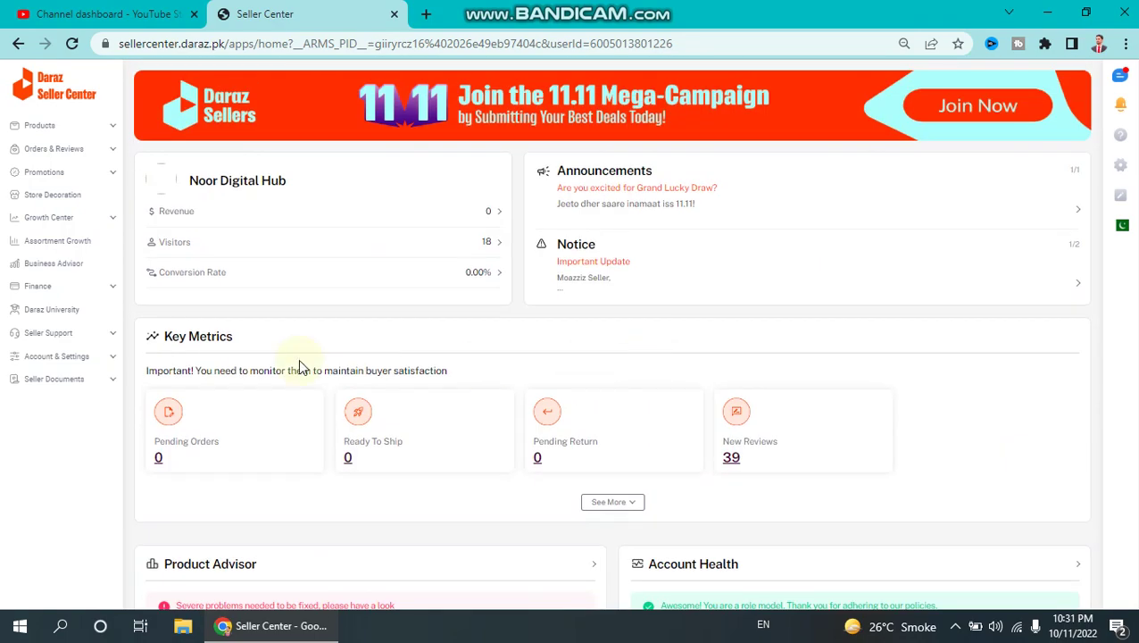
# Open the Seller Voucher list in the store's promotions
pyautogui.click(45, 174)
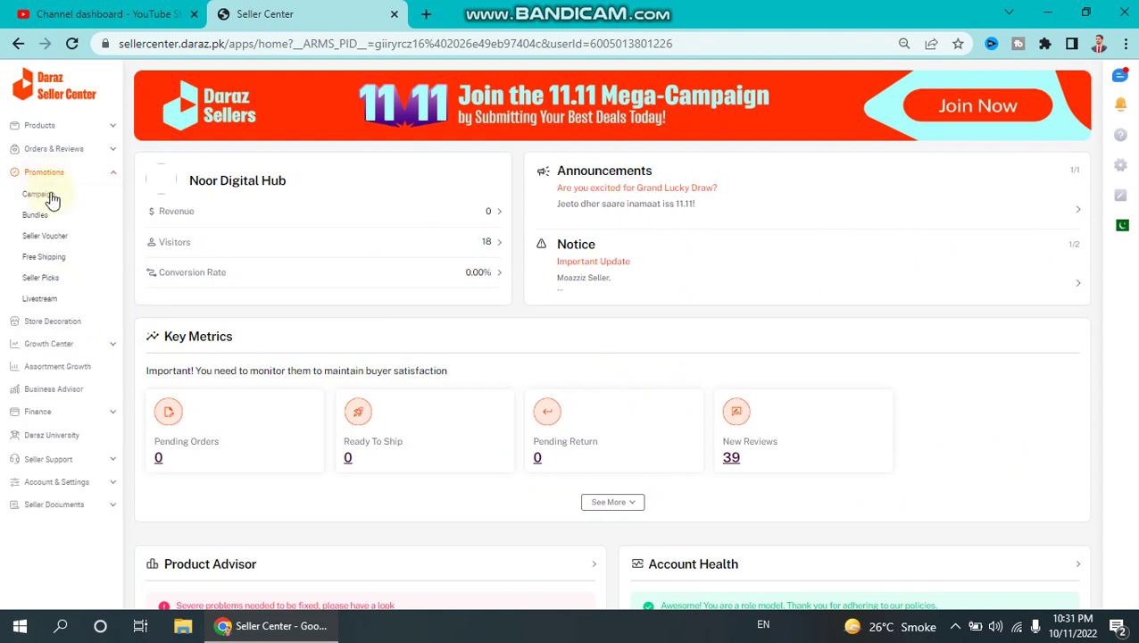
pyautogui.click(45, 280)
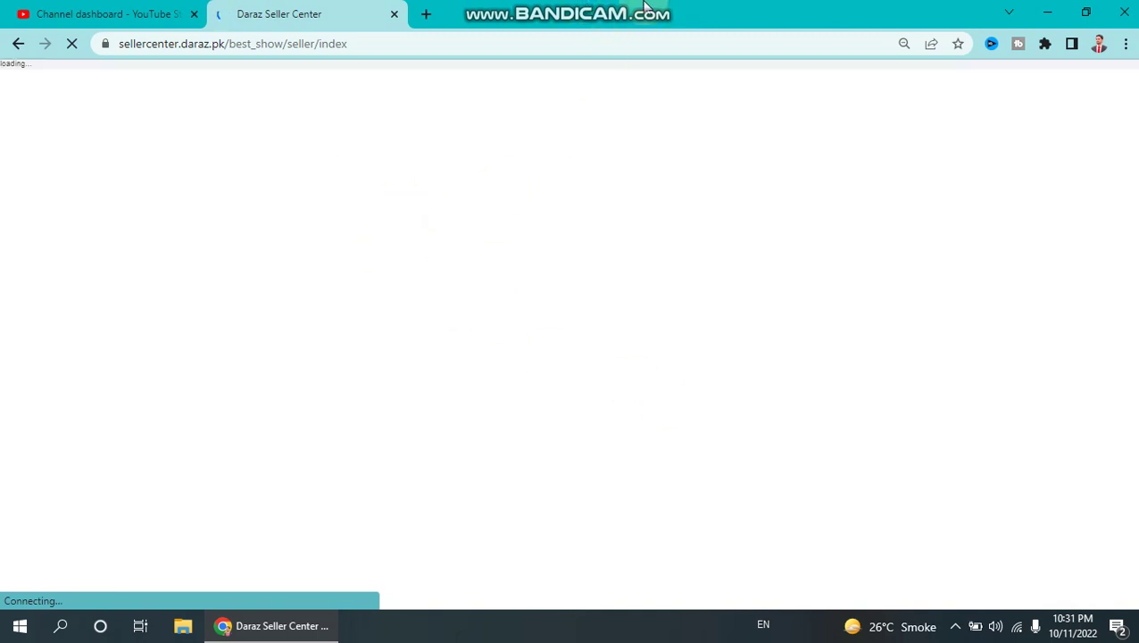
pyautogui.moveTo(645, 7)
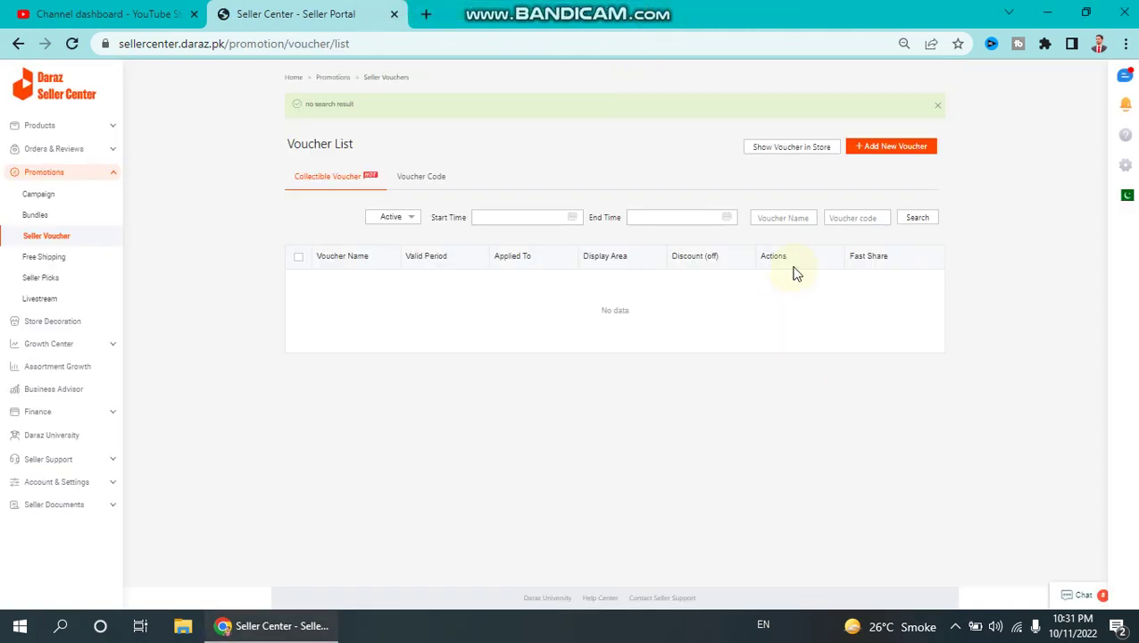
pyautogui.click(826, 152)
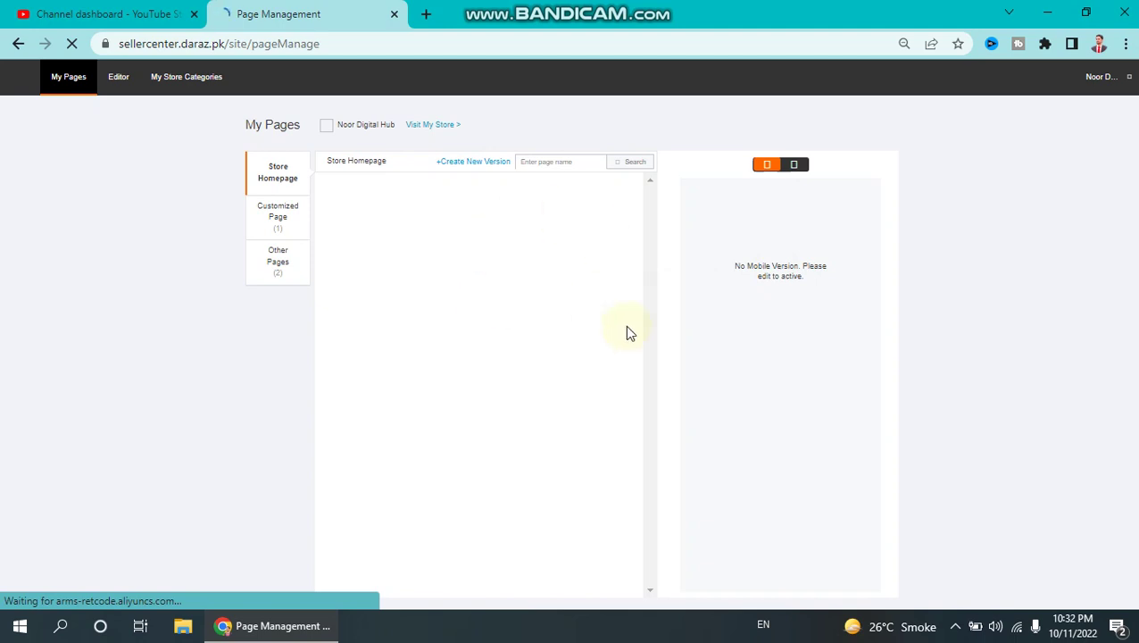
pyautogui.click(802, 174)
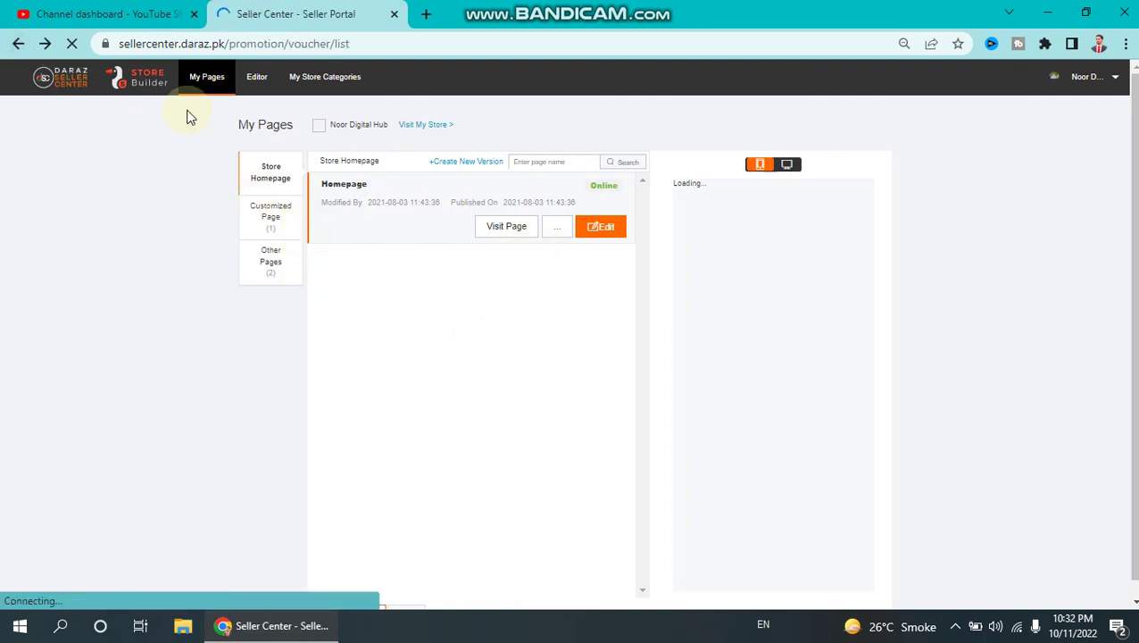
pyautogui.click(15, 45)
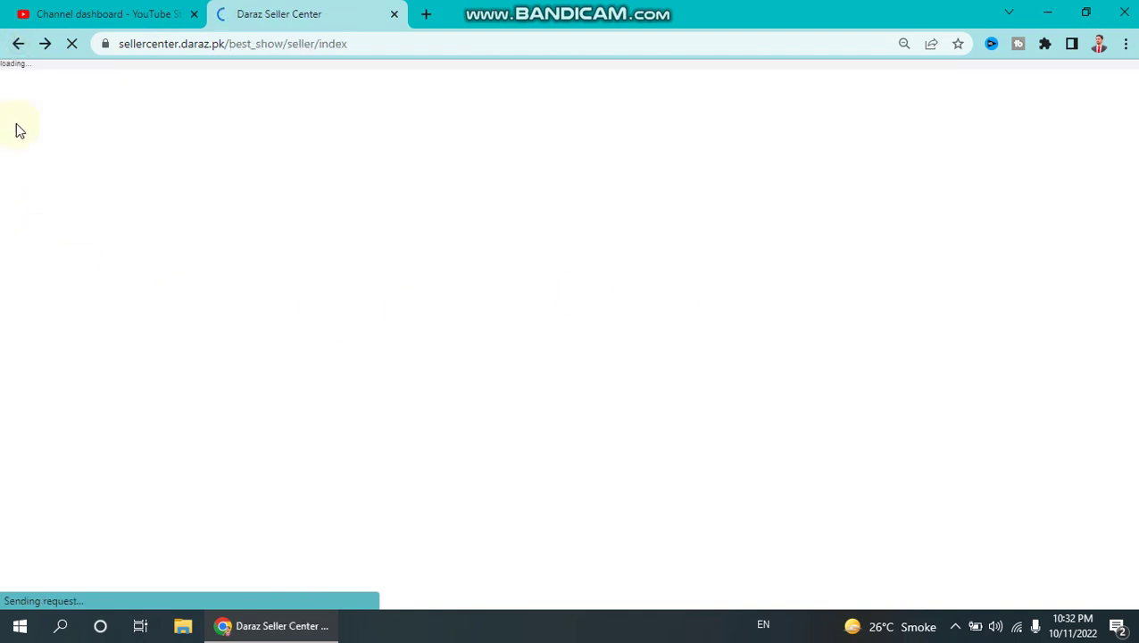
pyautogui.click(290, 357)
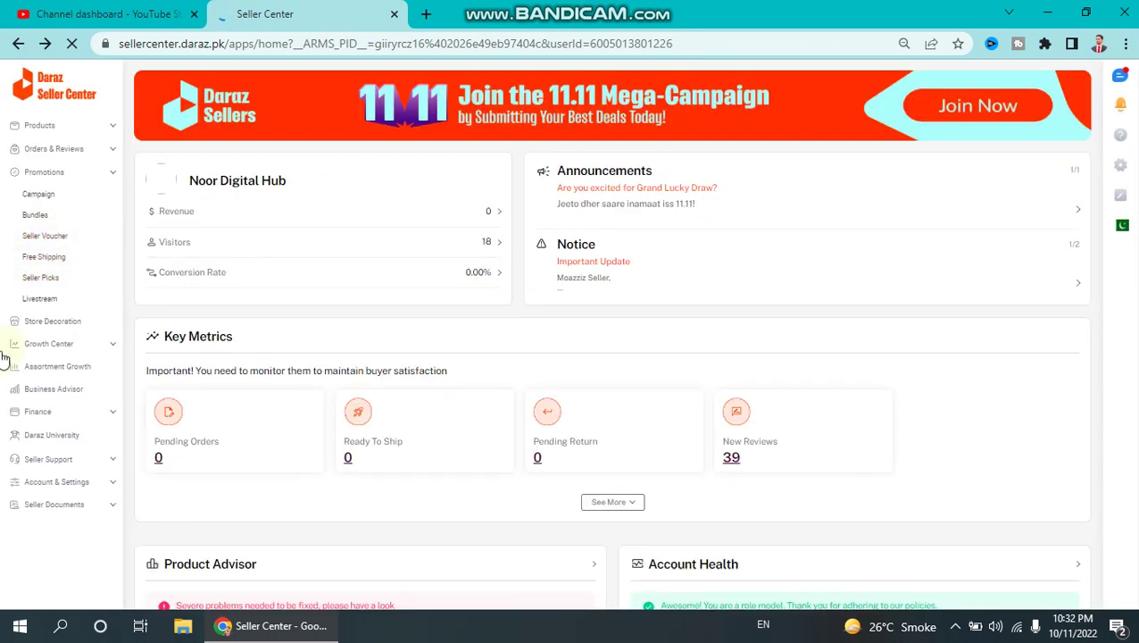
# Add a new voucher from the Seller Voucher list and name it "voucher 1"
pyautogui.click(52, 238)
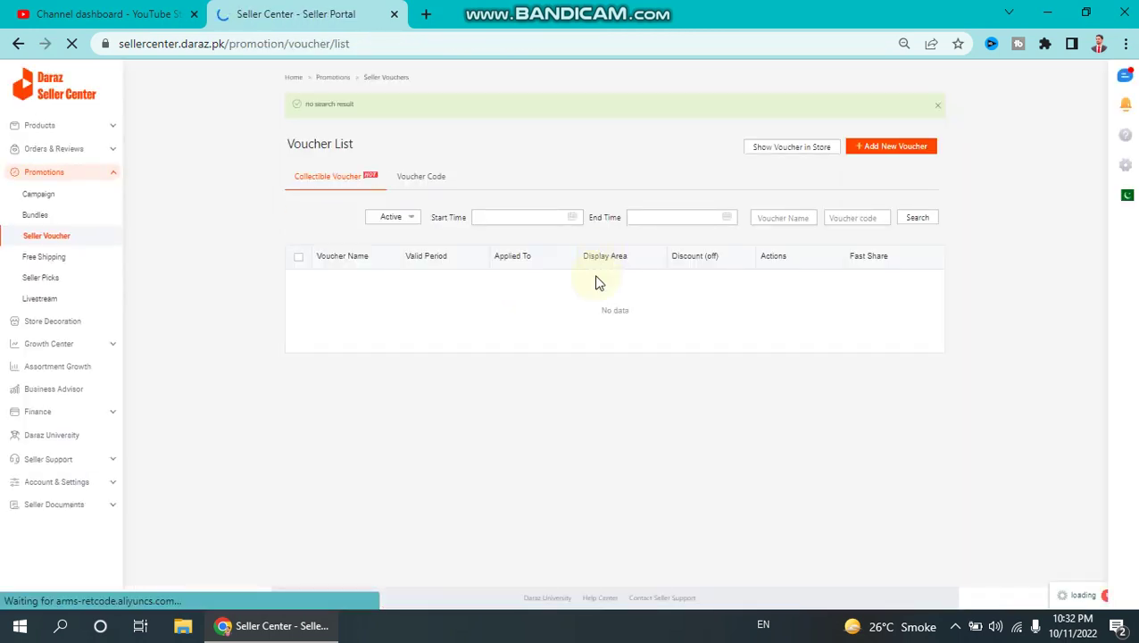
pyautogui.click(902, 152)
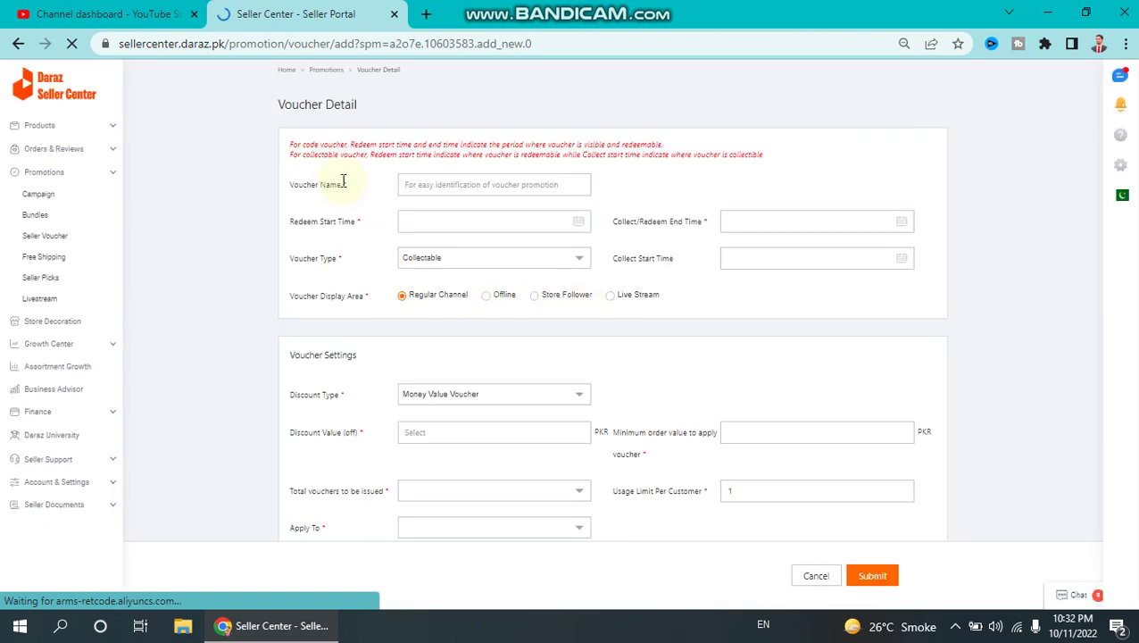
pyautogui.click(452, 181)
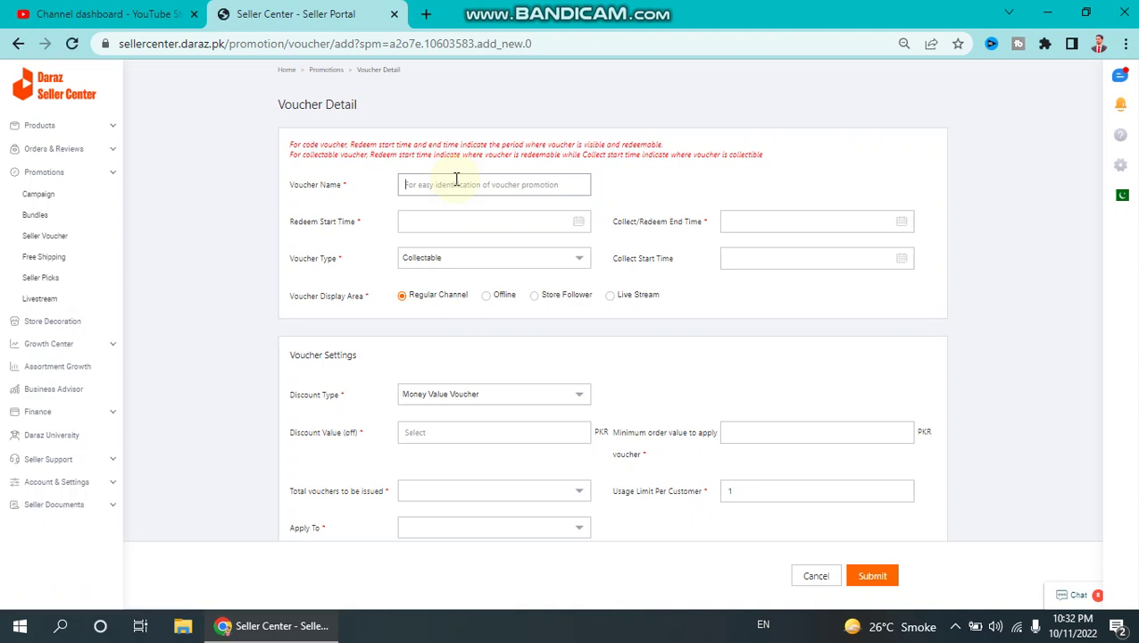
pyautogui.write('f')
pyautogui.press('BackSpace')
pyautogui.write('2')
pyautogui.press('BackSpace')
pyautogui.write('voucher 1')
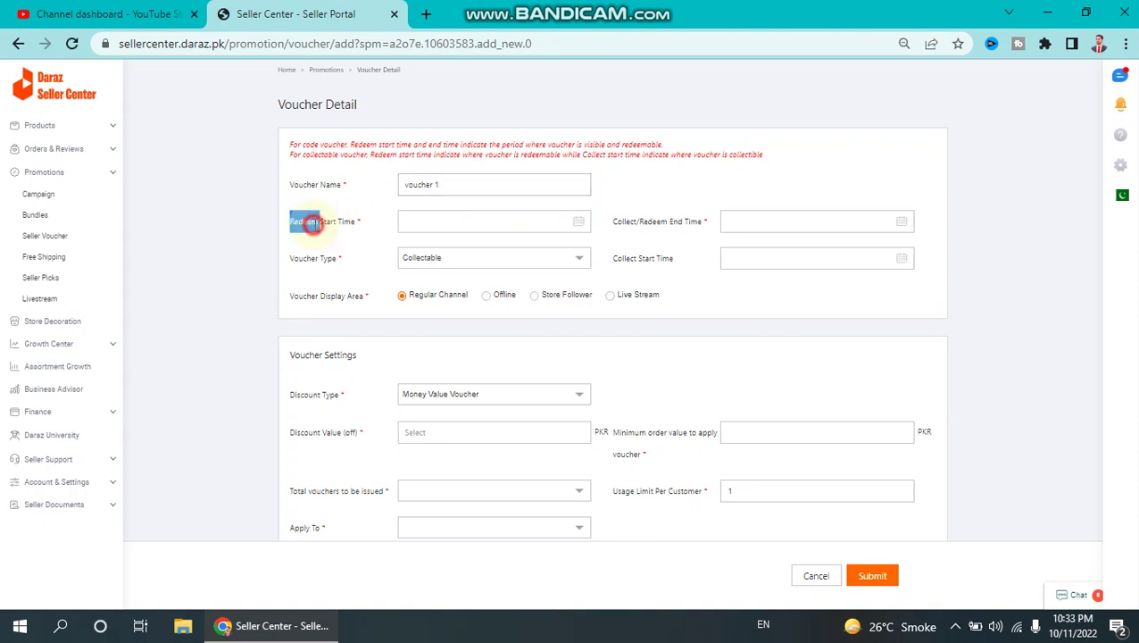
pyautogui.tripleClick(314, 225)
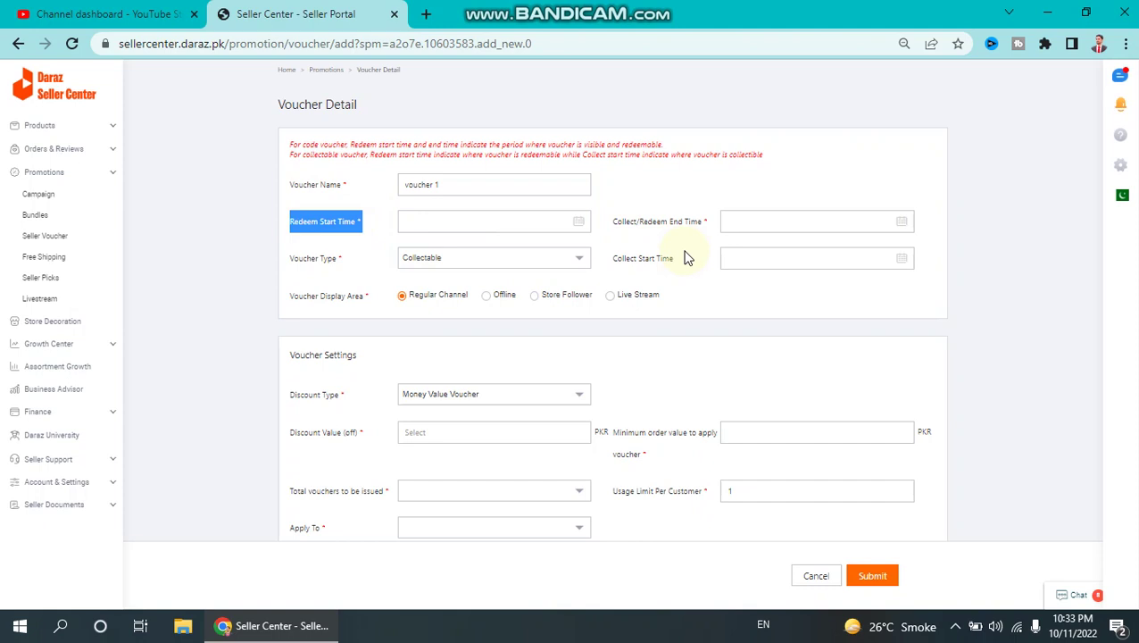
pyautogui.click(579, 221)
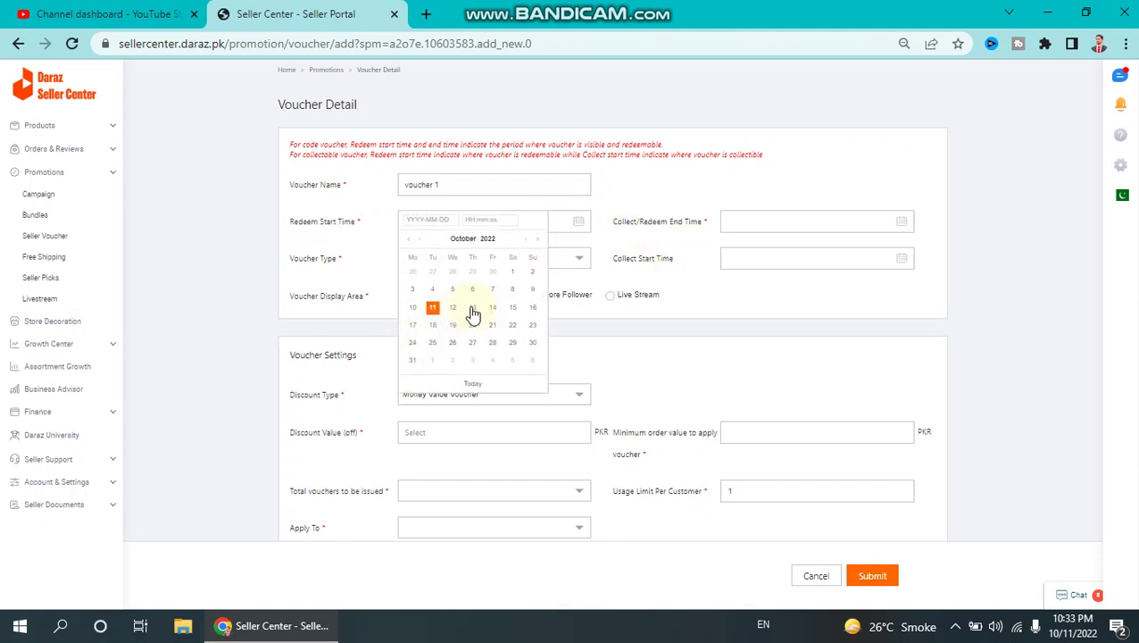
pyautogui.click(453, 308)
pyautogui.click(857, 290)
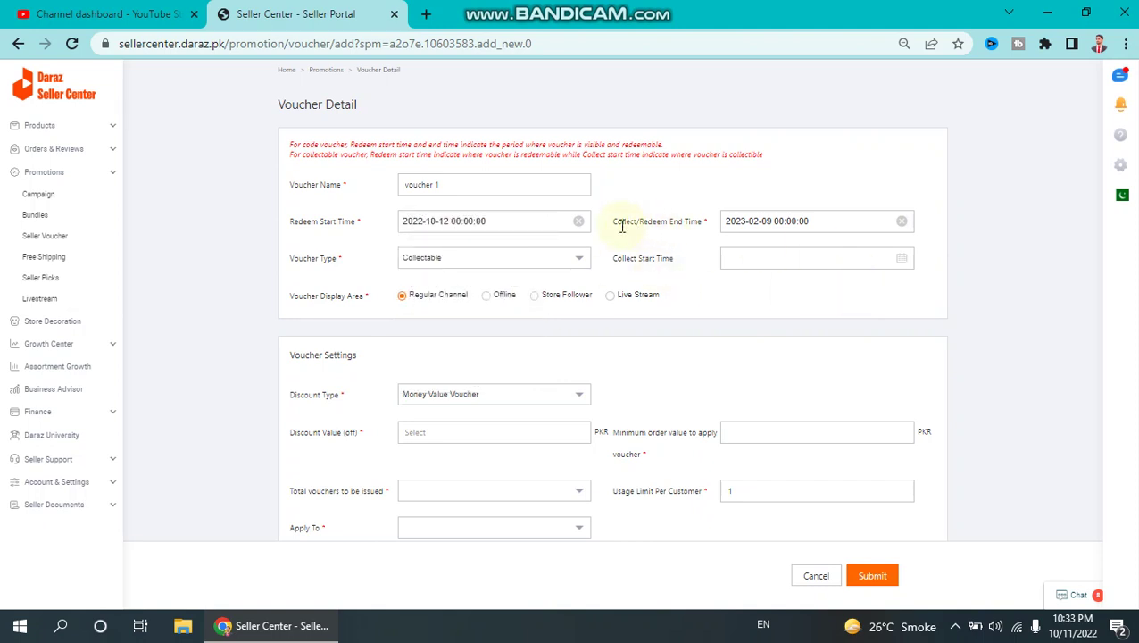
pyautogui.click(900, 222)
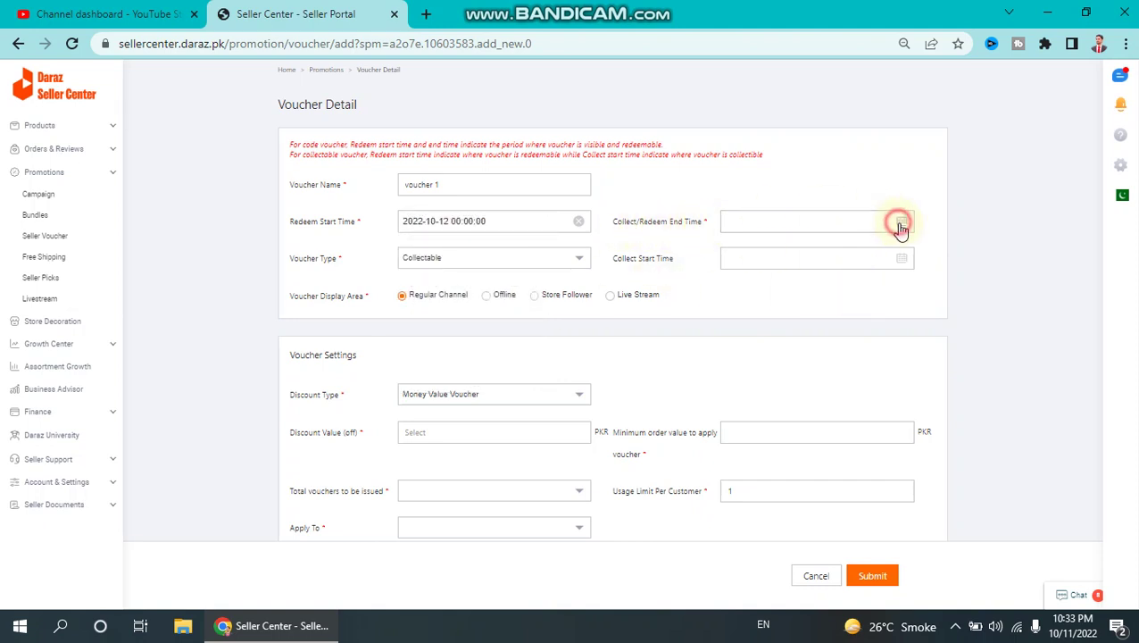
pyautogui.click(900, 221)
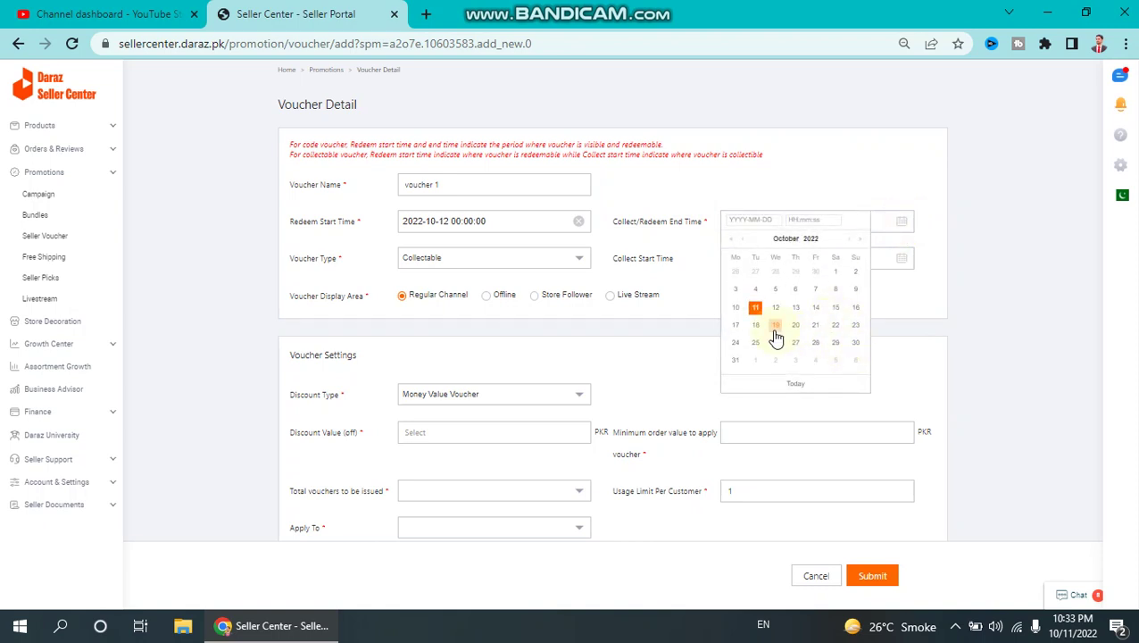
pyautogui.click(834, 325)
pyautogui.click(1100, 332)
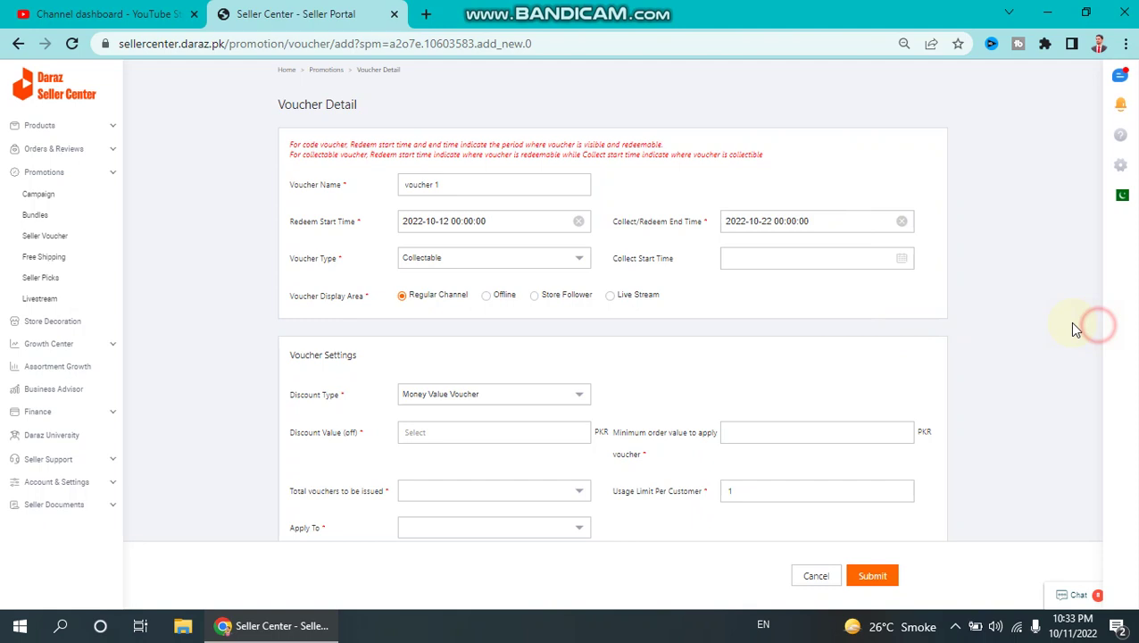
# Switch the voucher type to Voucher Code to view its fields, and return it to Collectable
pyautogui.click(492, 256)
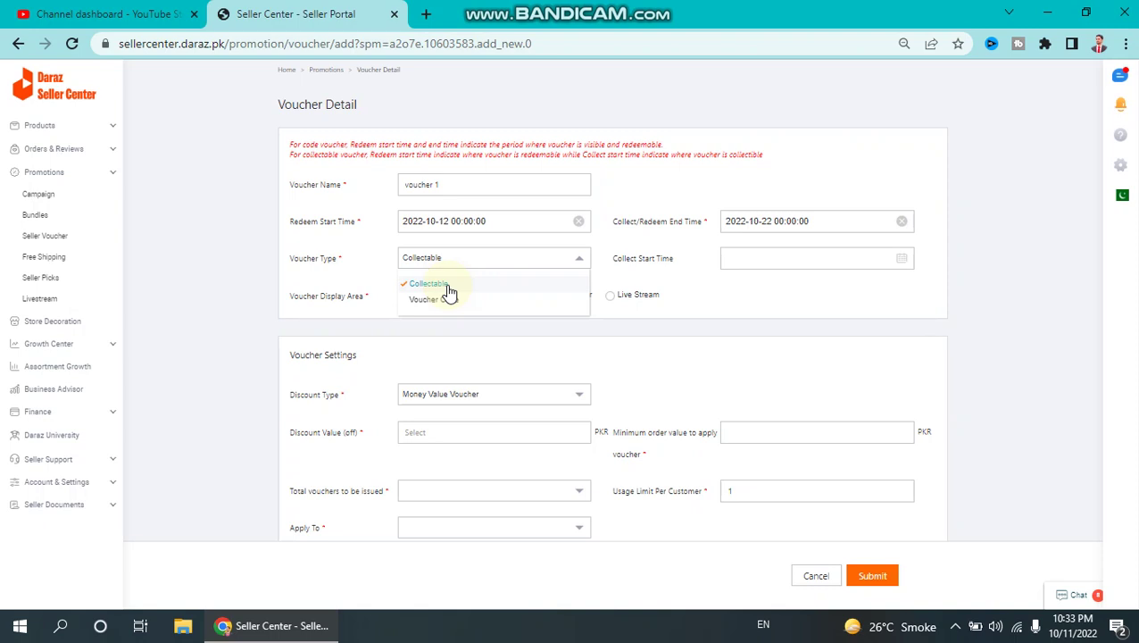
pyautogui.click(500, 299)
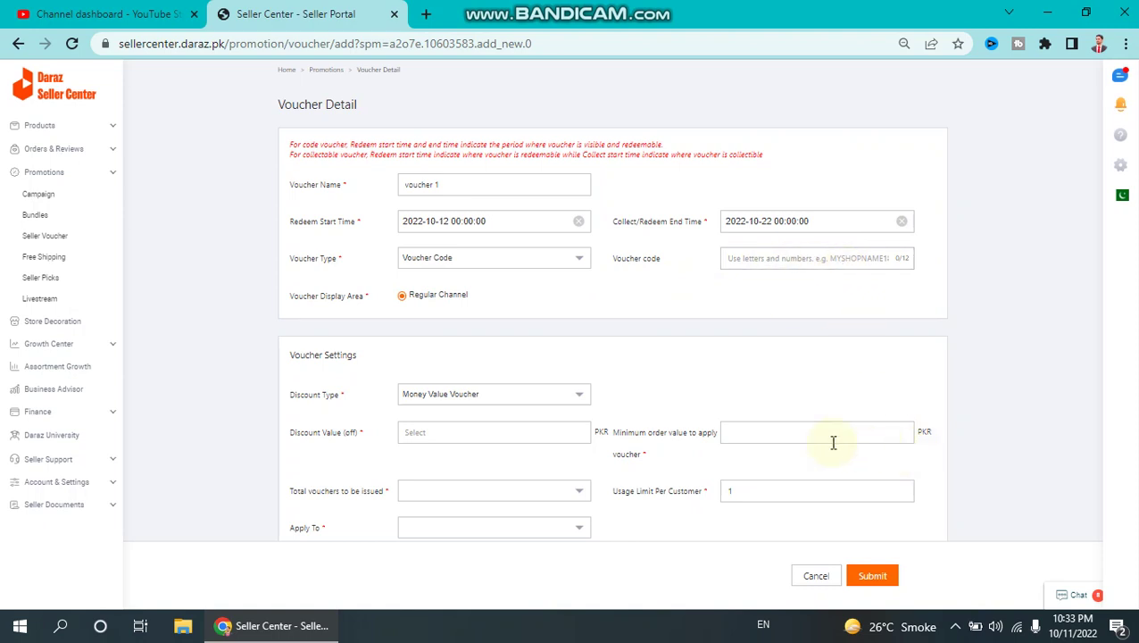
pyautogui.click(560, 259)
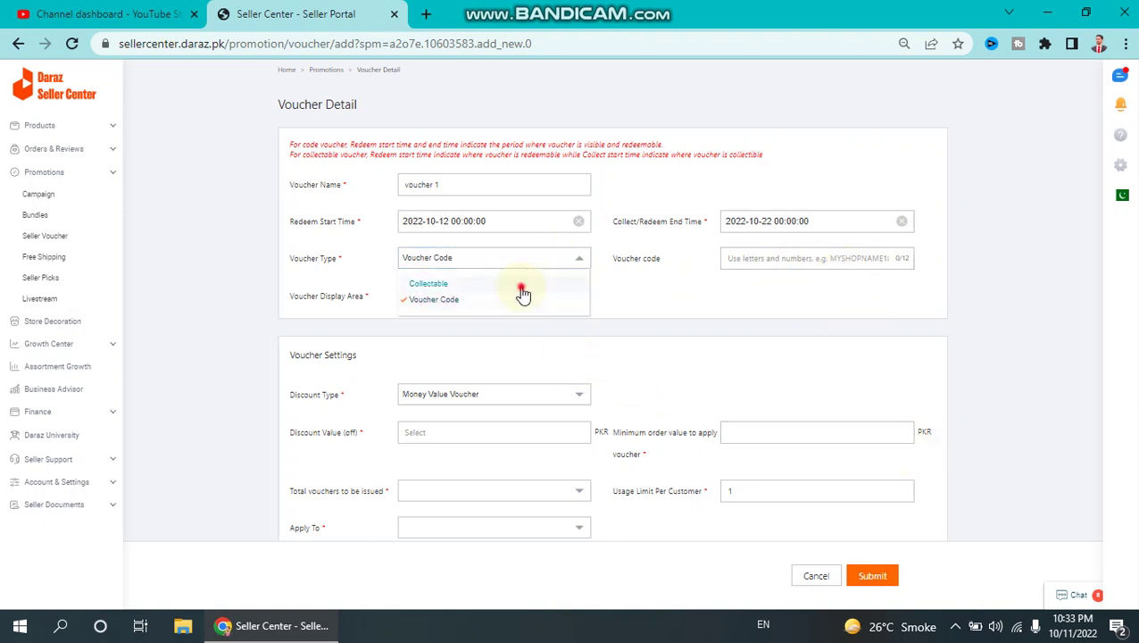
pyautogui.click(521, 285)
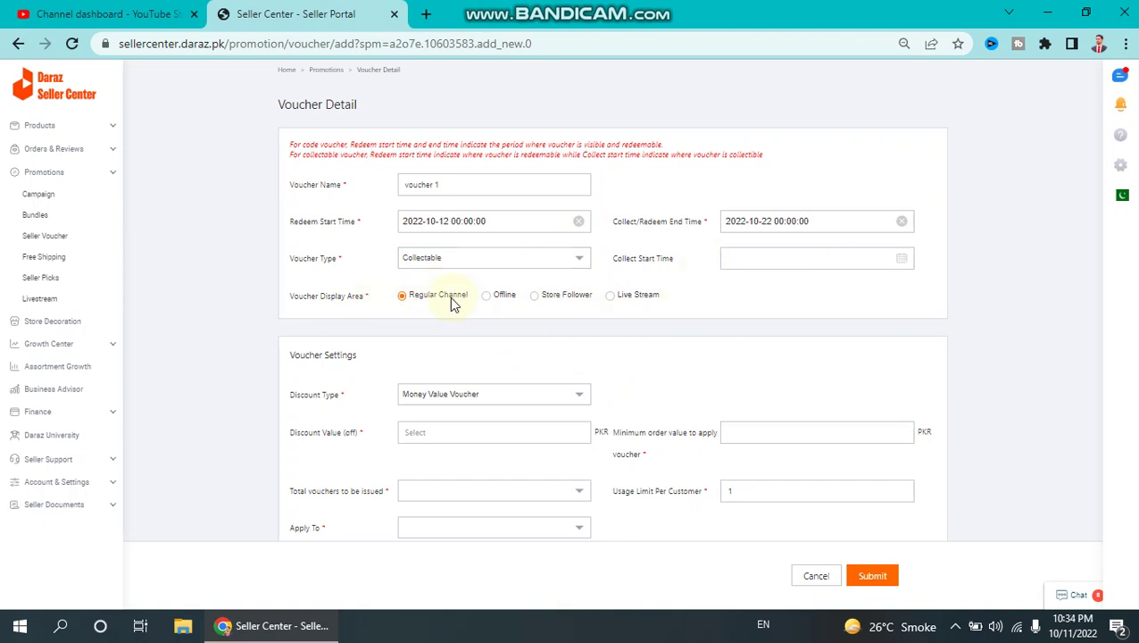
# Try the Offline and Store Follower display areas, and return the voucher to Regular Channel
pyautogui.click(486, 297)
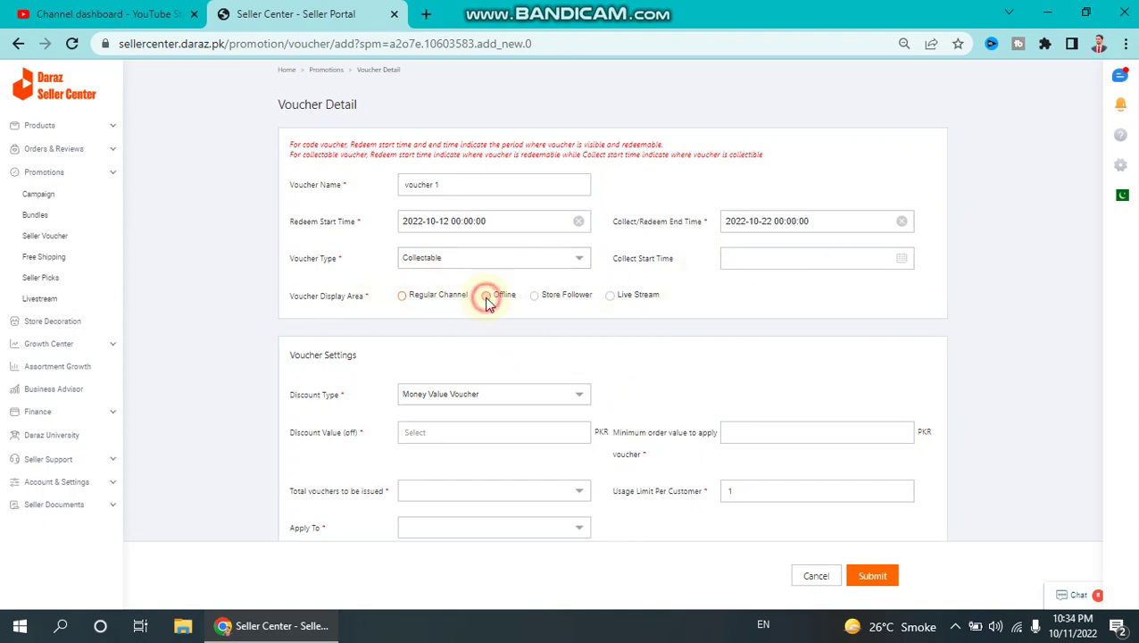
pyautogui.click(542, 297)
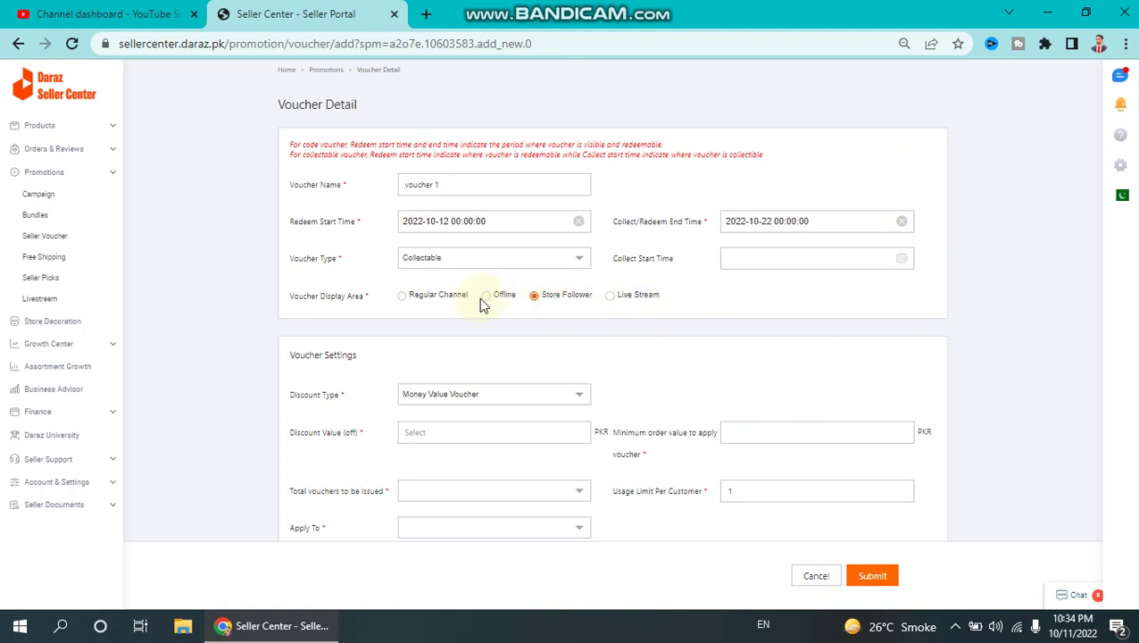
pyautogui.click(431, 297)
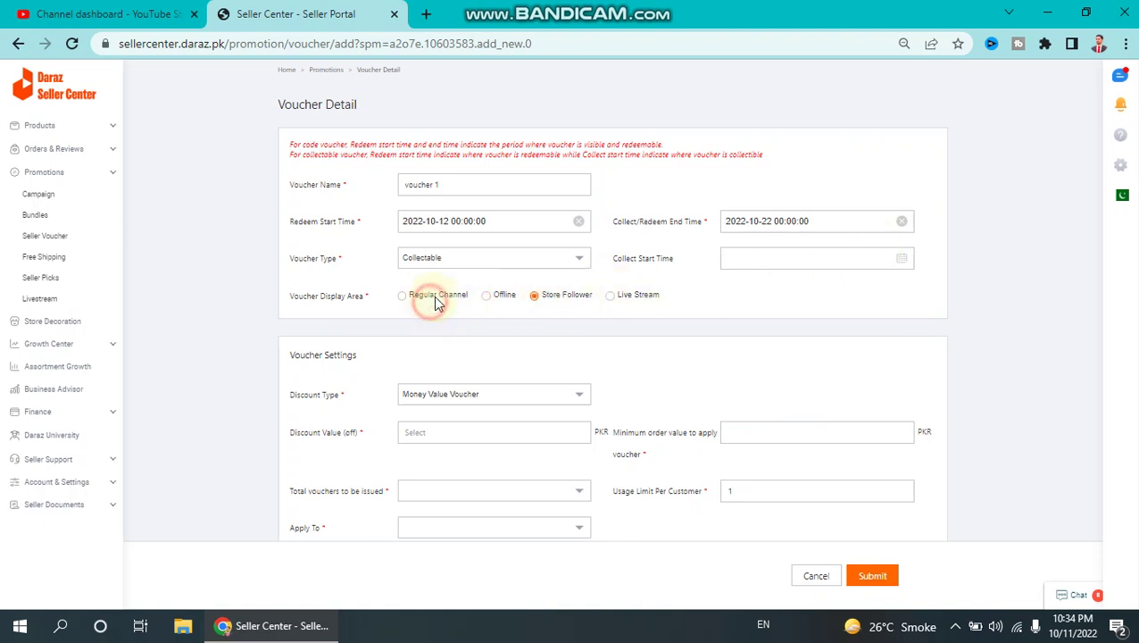
pyautogui.click(848, 255)
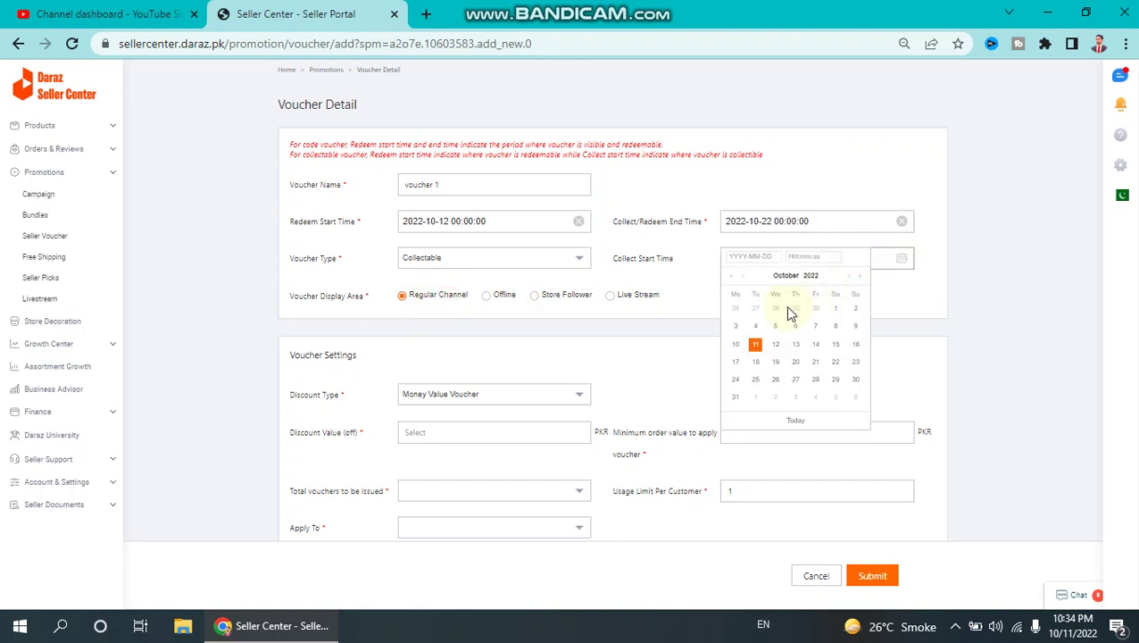
pyautogui.click(775, 343)
pyautogui.scroll(-1, 457, 332)
pyautogui.click(1053, 335)
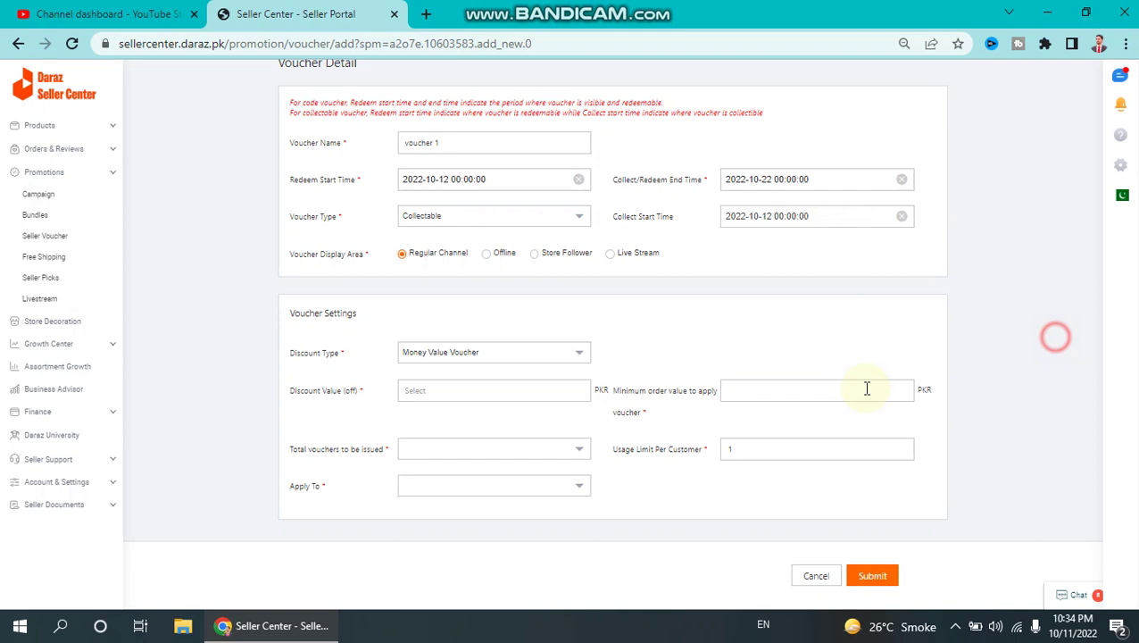
# Keep the Money Value Voucher discount type and set a discount value of 50 PKR with a minimum order value of 100 PKR
pyautogui.click(418, 361)
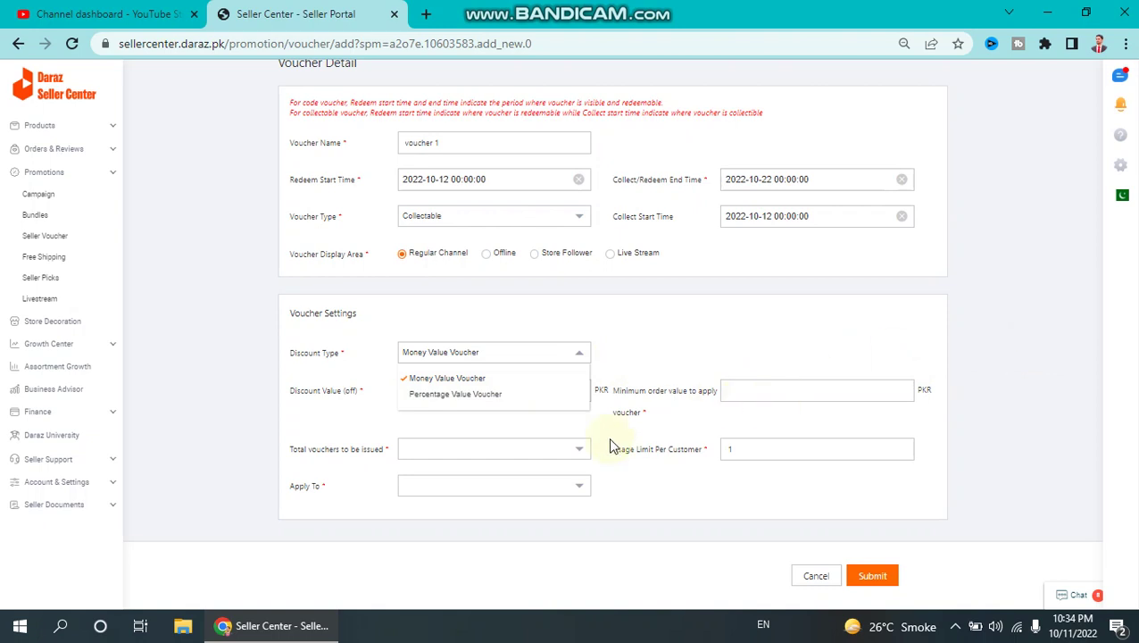
pyautogui.click(268, 433)
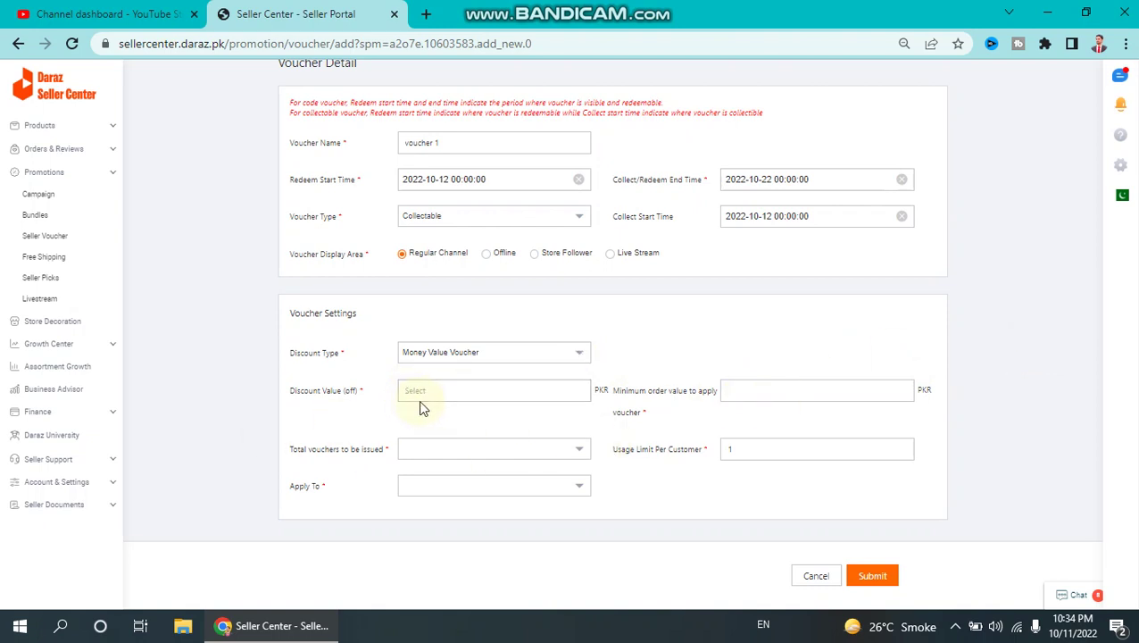
pyautogui.click(453, 386)
pyautogui.write('5')
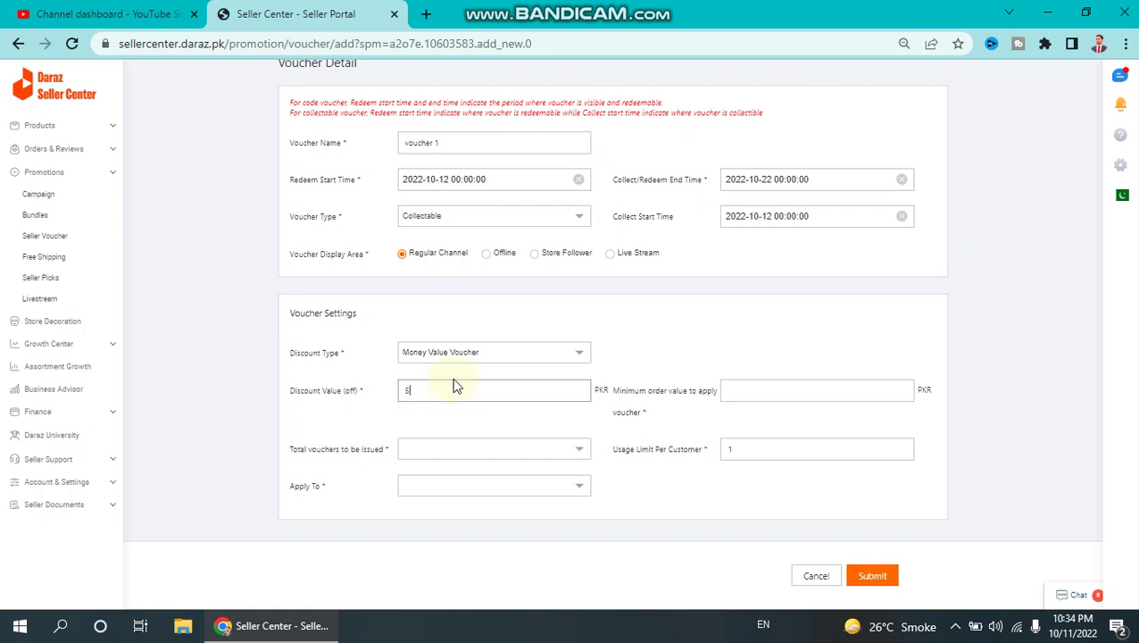
pyautogui.write('0')
pyautogui.click(750, 384)
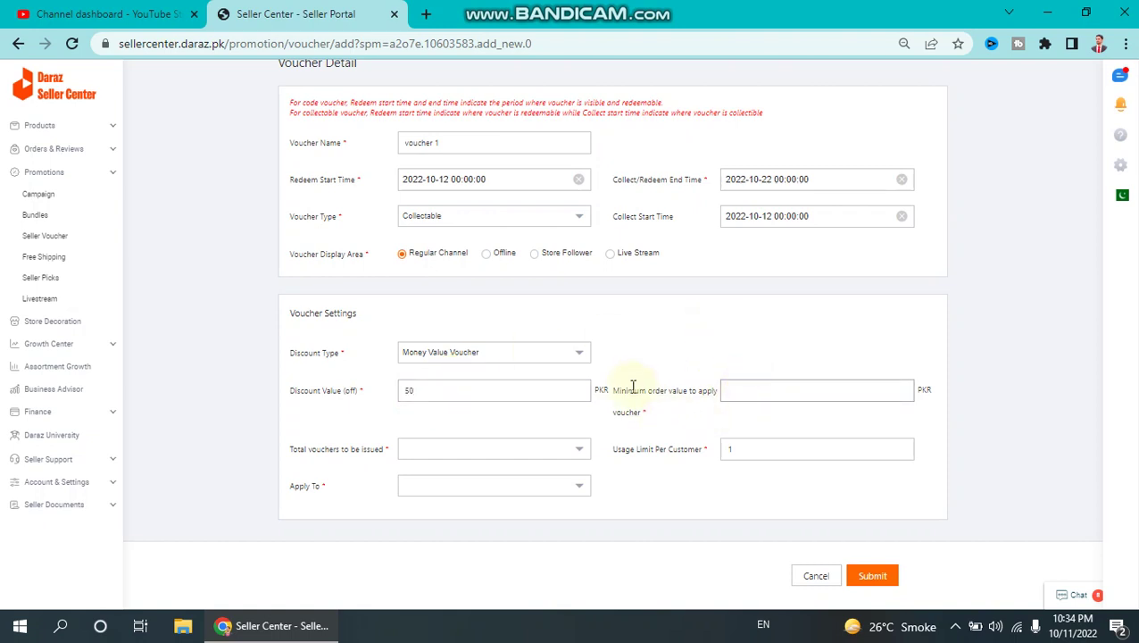
pyautogui.moveTo(616, 385); pyautogui.dragTo(707, 389)
pyautogui.click(752, 400)
# Set the voucher's usage limit per customer to 2
pyautogui.click(732, 448)
pyautogui.click(646, 463)
pyautogui.moveTo(619, 452); pyautogui.dragTo(674, 450)
pyautogui.tripleClick(692, 450)
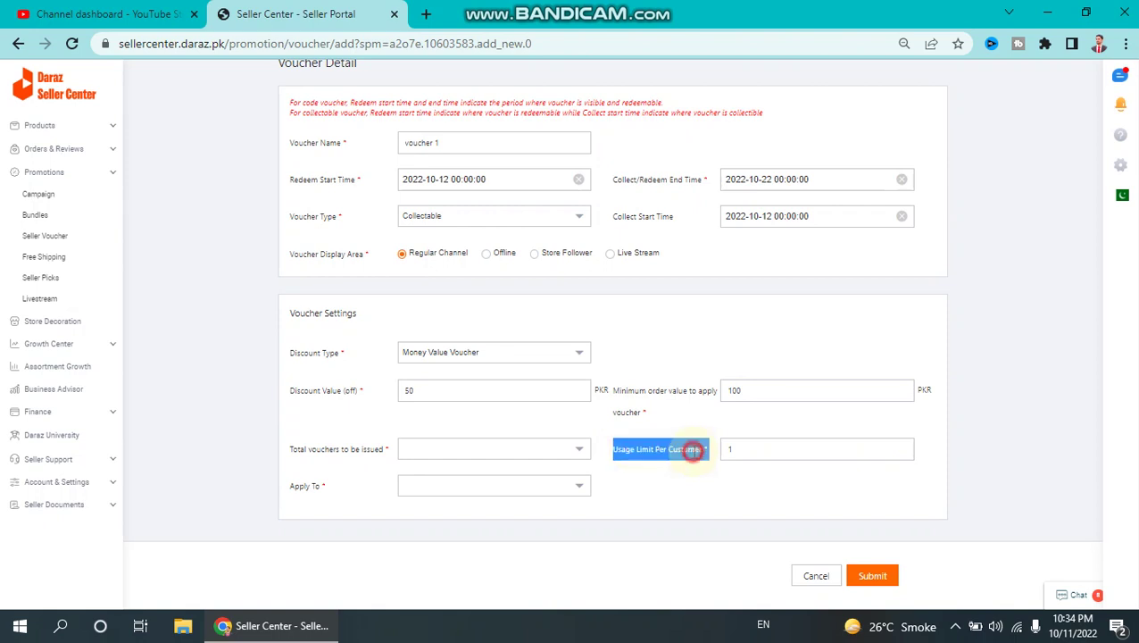
pyautogui.click(728, 451)
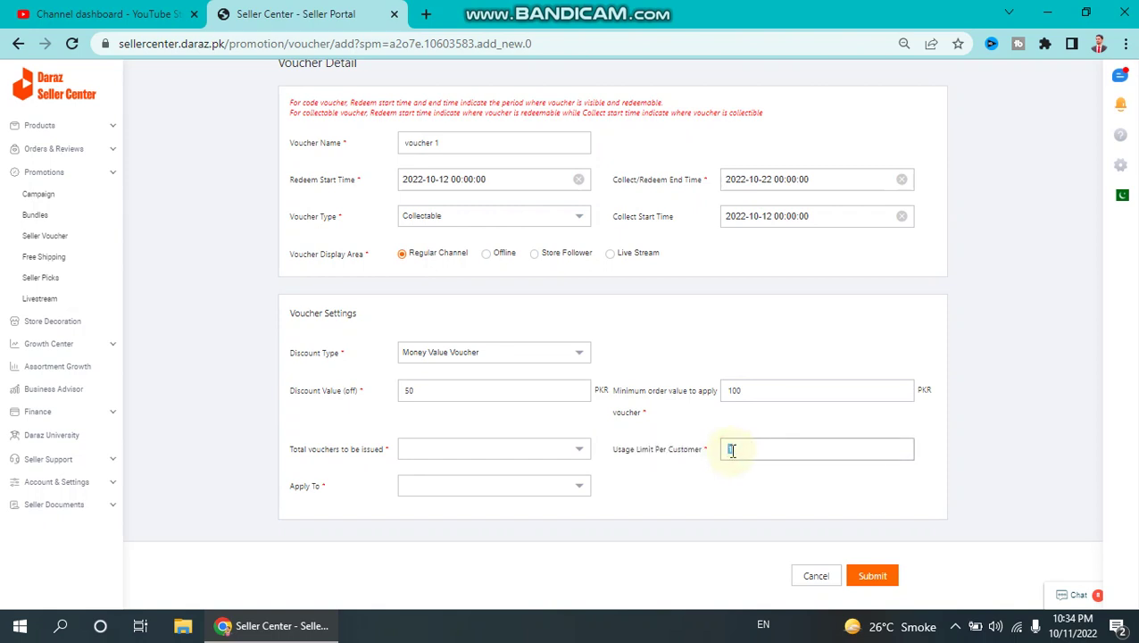
pyautogui.press('BackSpace')
pyautogui.write('2')
# Set the total number of vouchers to be issued to 20
pyautogui.click(432, 446)
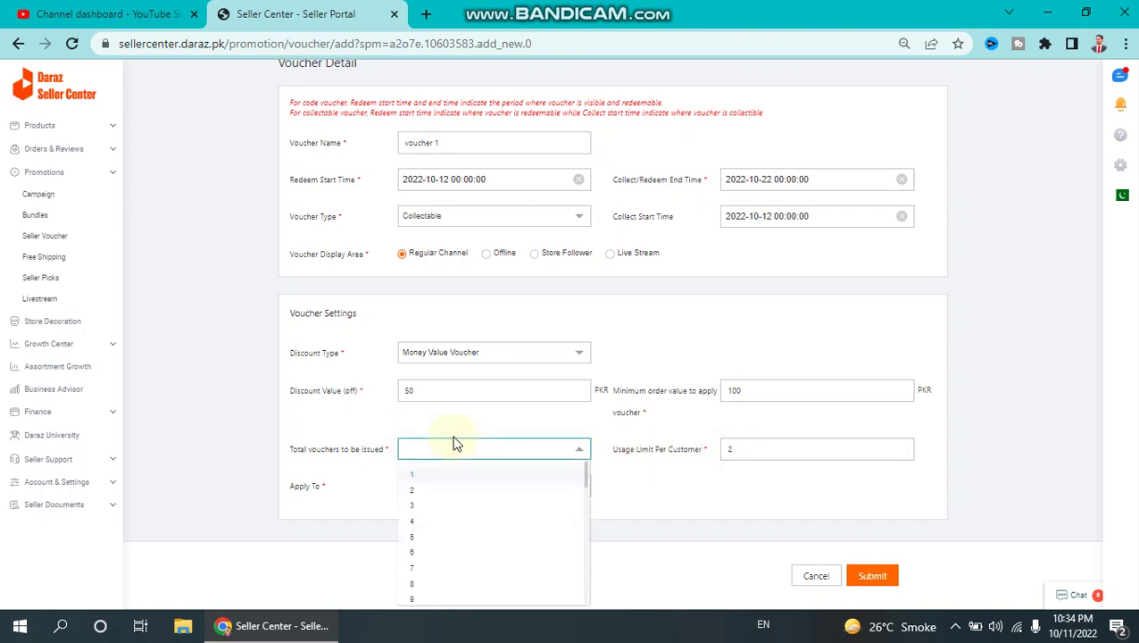
pyautogui.scroll(-3, 446, 517)
pyautogui.click(440, 482)
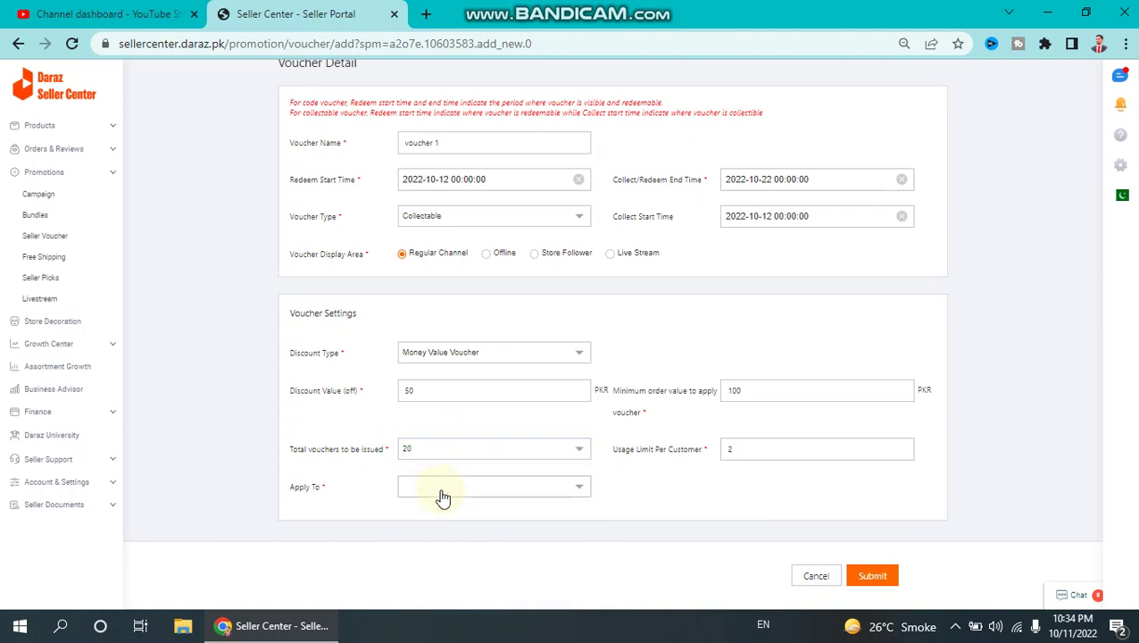
# Try applying the voucher to Seller SKU and look through the products available for it without adding any
pyautogui.click(443, 487)
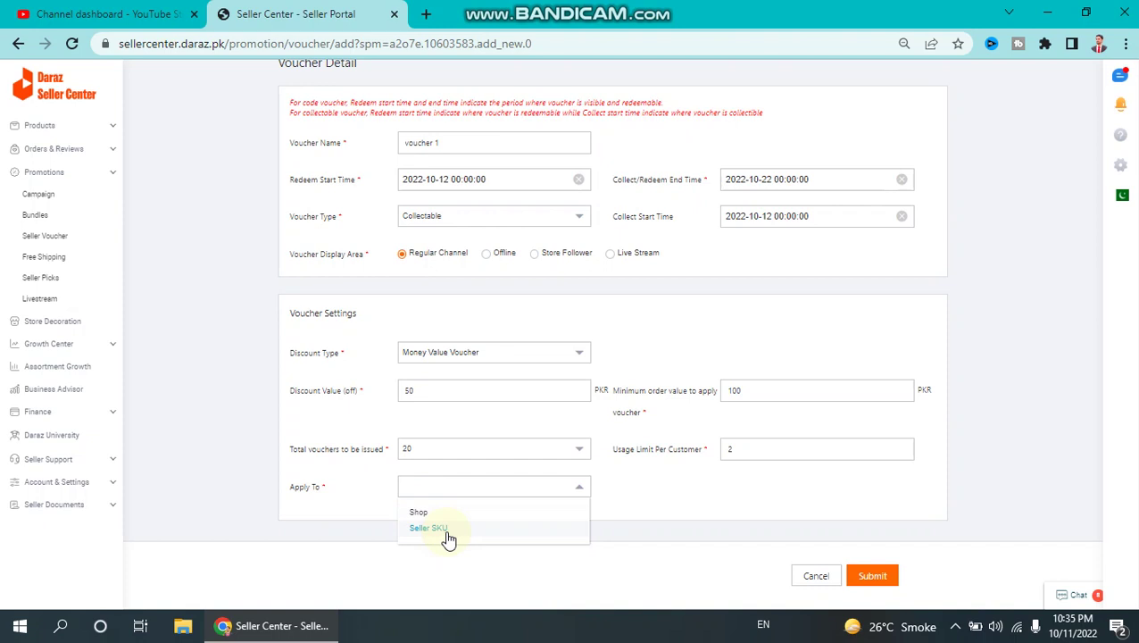
pyautogui.click(616, 523)
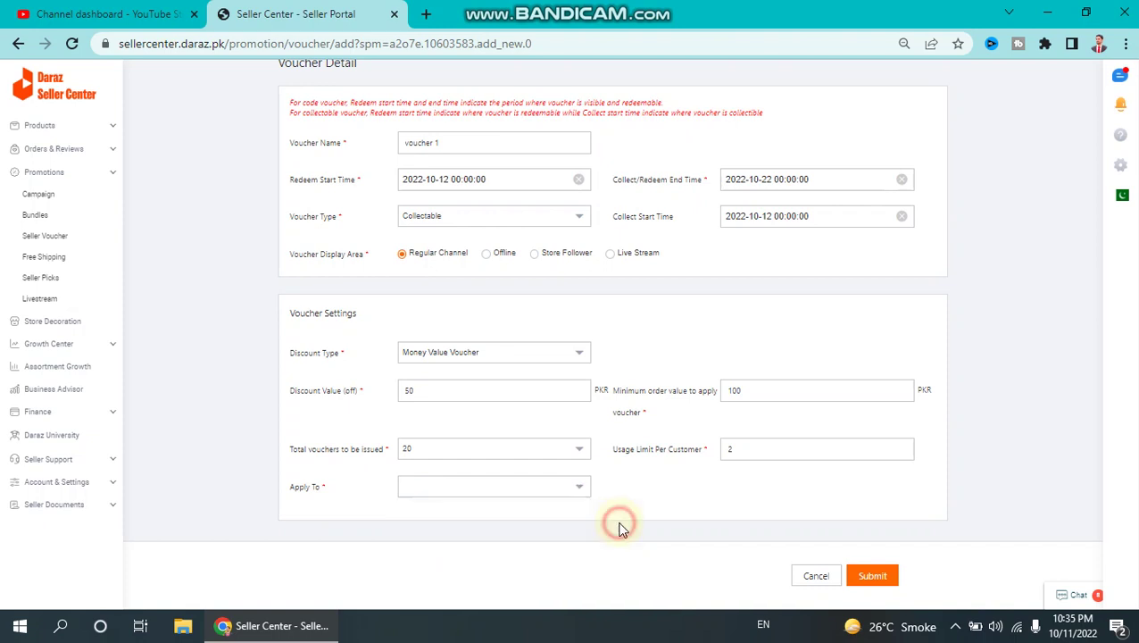
pyautogui.click(525, 491)
pyautogui.click(501, 534)
pyautogui.scroll(-1, 501, 527)
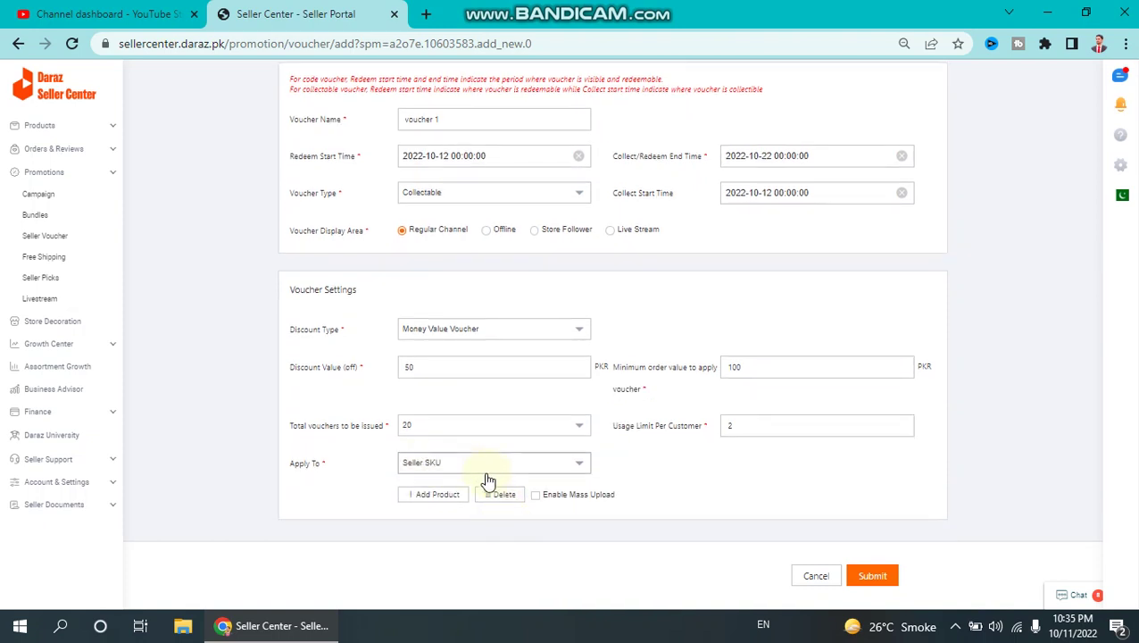
pyautogui.click(434, 495)
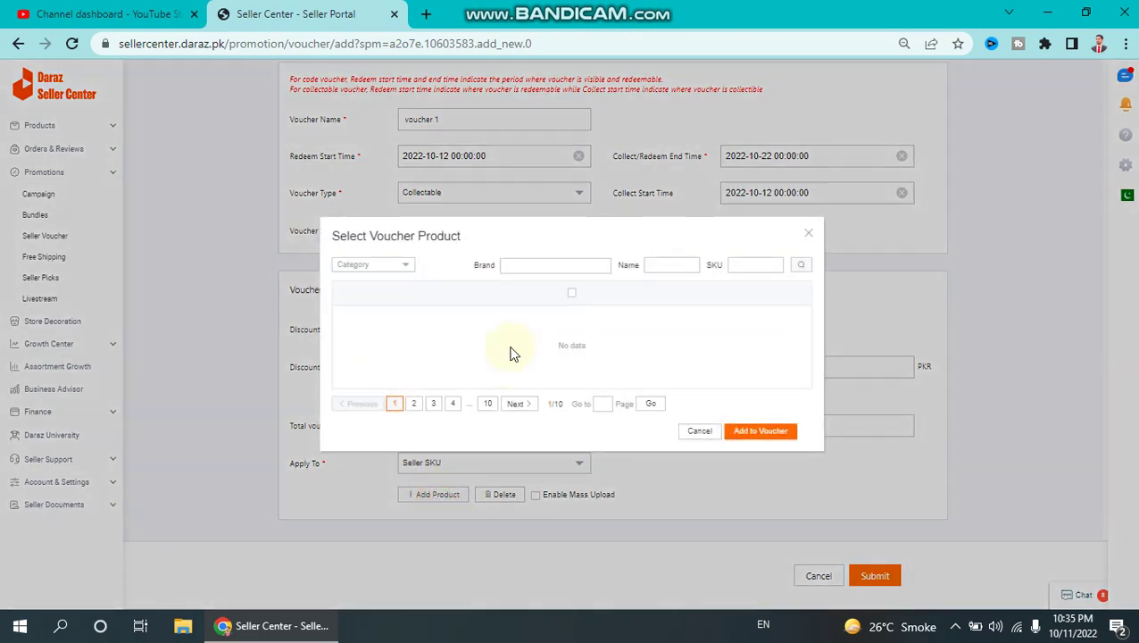
pyautogui.scroll(-3, 530, 359)
pyautogui.scroll(4, 531, 361)
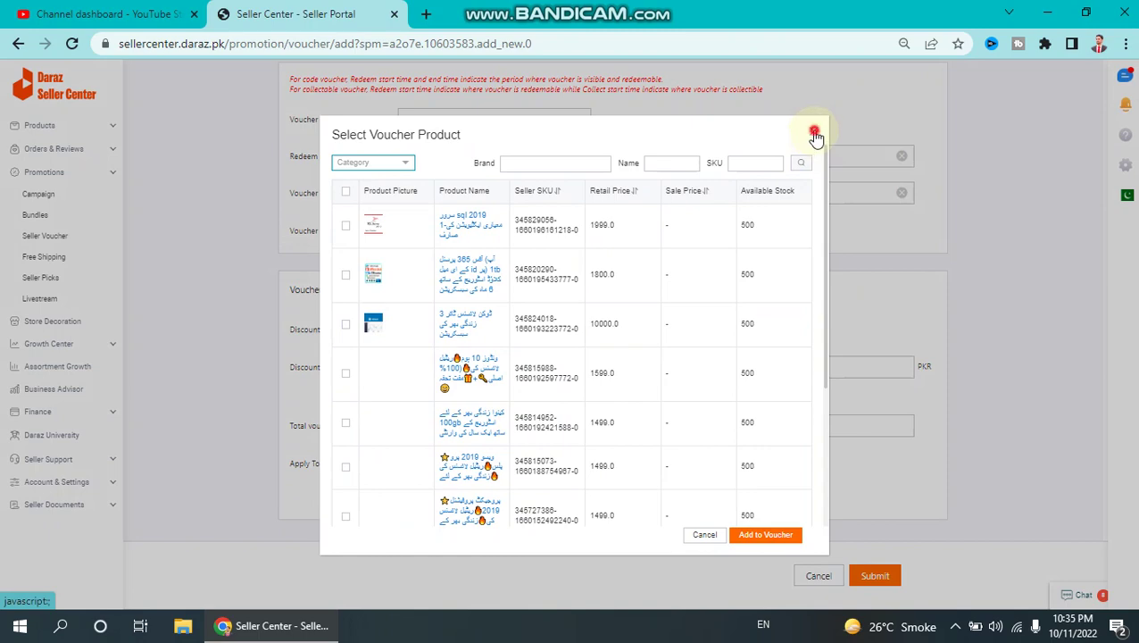
pyautogui.click(813, 136)
pyautogui.scroll(1, 800, 363)
pyautogui.scroll(-1, 801, 363)
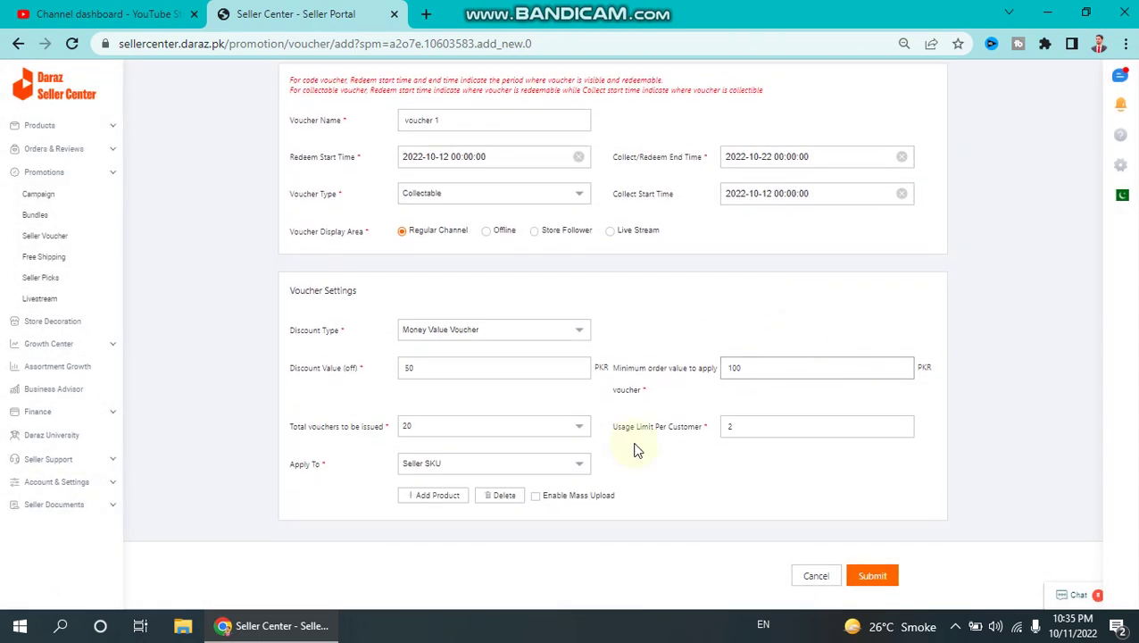
# Apply the voucher to Shop and try to submit it
pyautogui.click(458, 464)
pyautogui.click(437, 492)
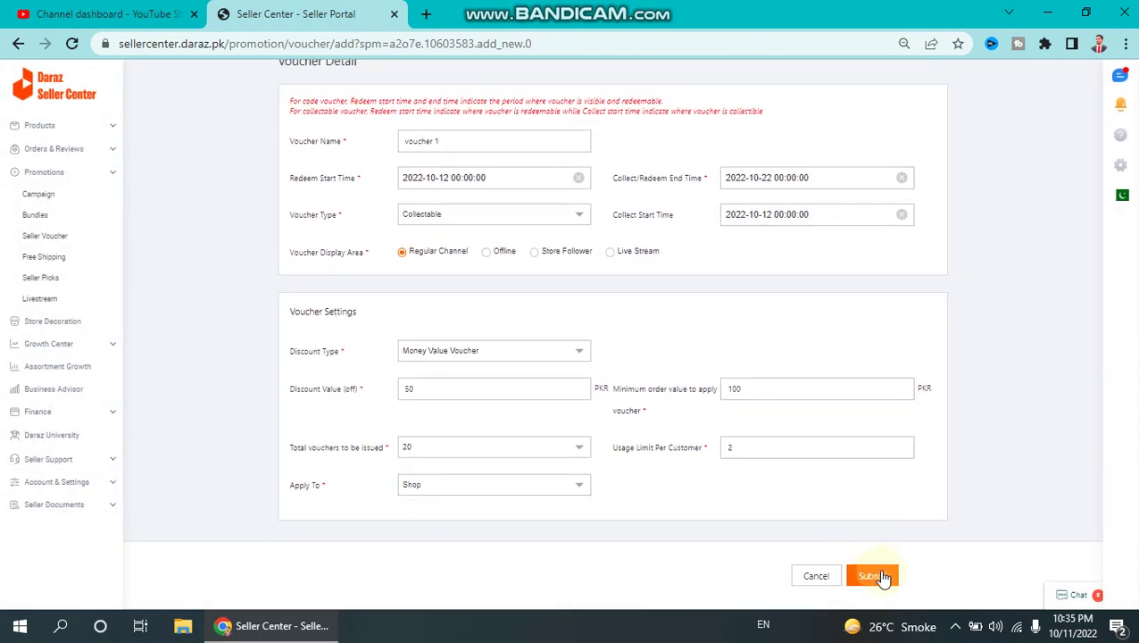
pyautogui.click(875, 576)
pyautogui.click(872, 576)
pyautogui.click(901, 178)
pyautogui.click(904, 183)
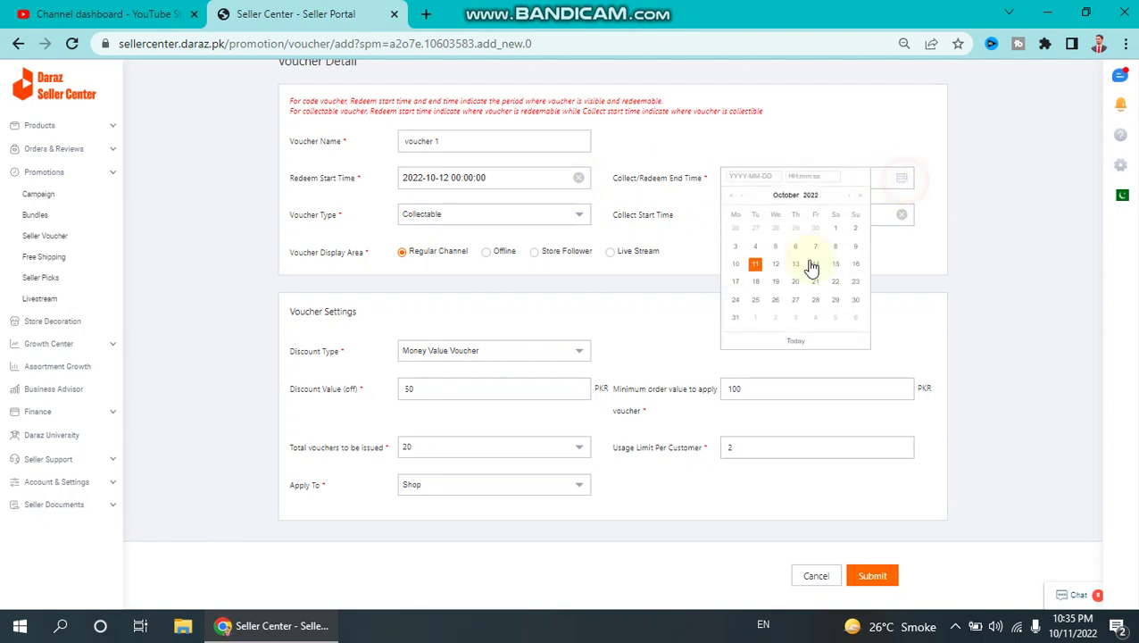
pyautogui.click(795, 264)
pyautogui.click(870, 577)
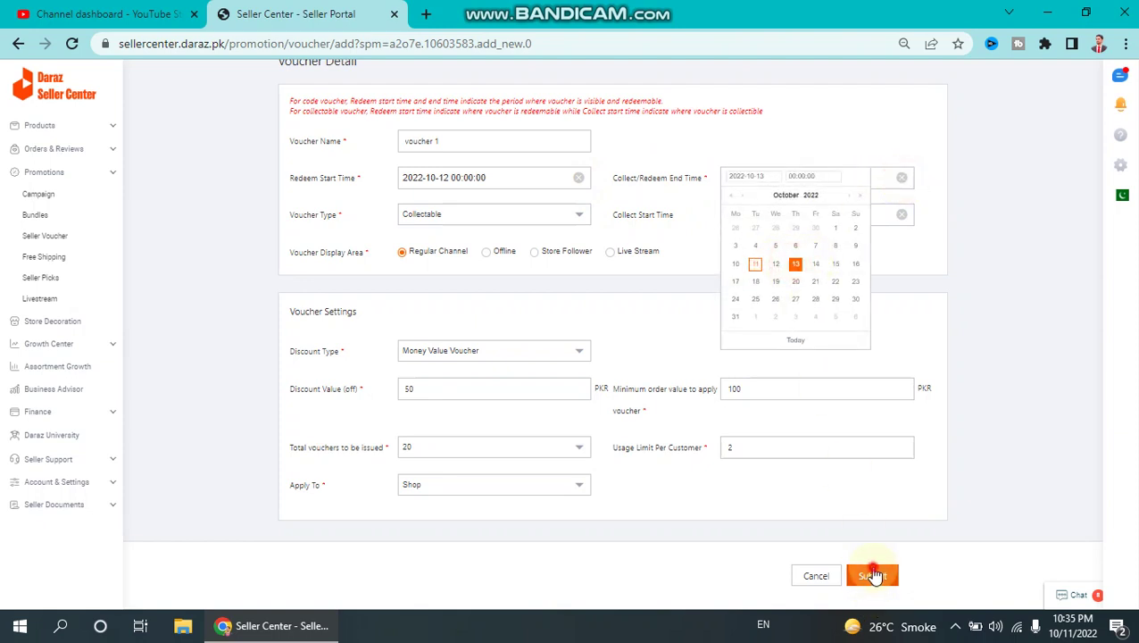
pyautogui.click(578, 177)
pyautogui.click(581, 180)
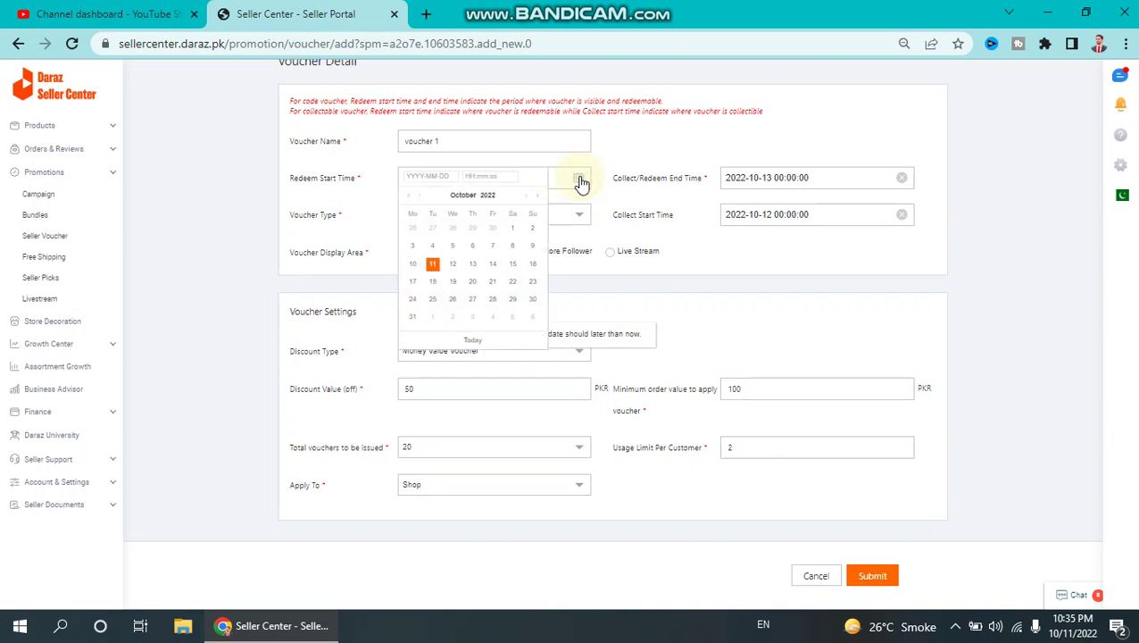
pyautogui.click(454, 265)
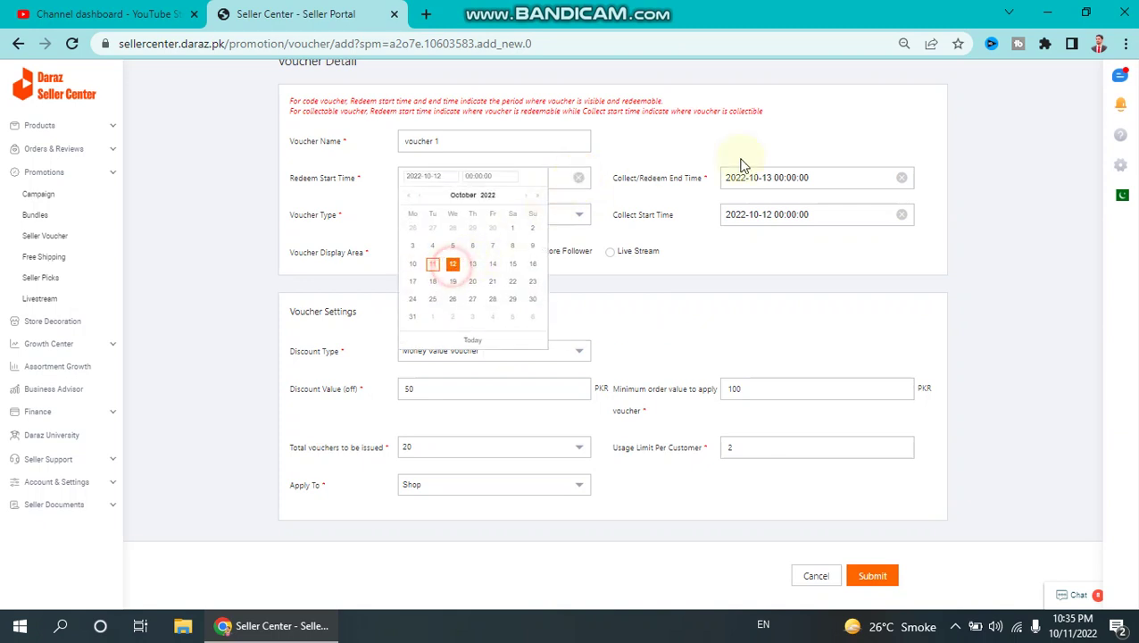
pyautogui.click(902, 178)
pyautogui.click(903, 179)
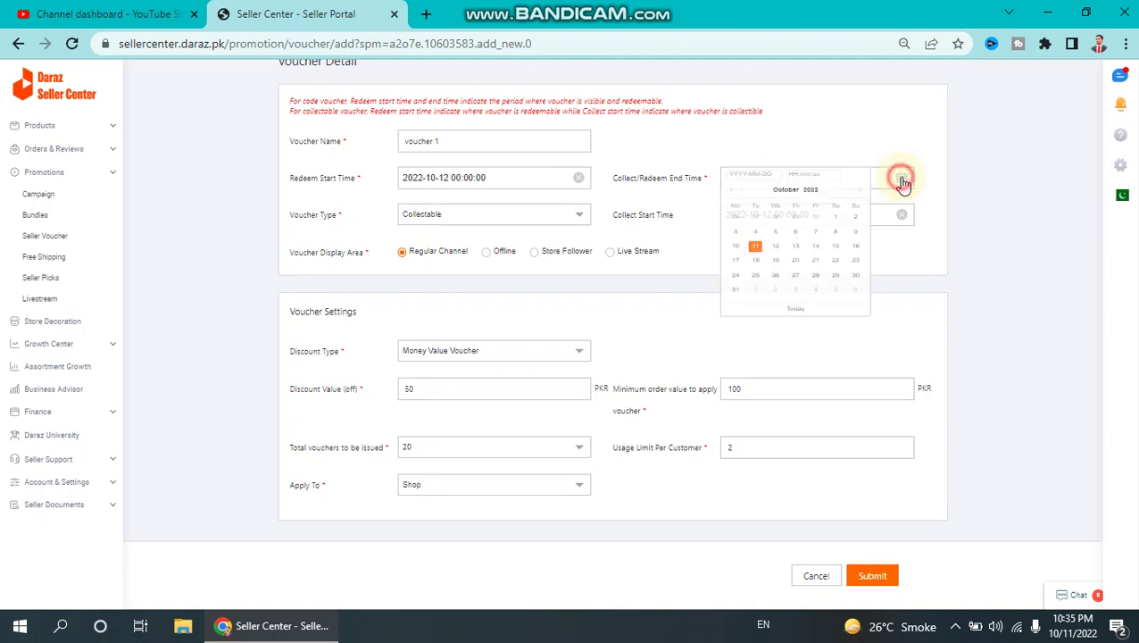
pyautogui.click(854, 300)
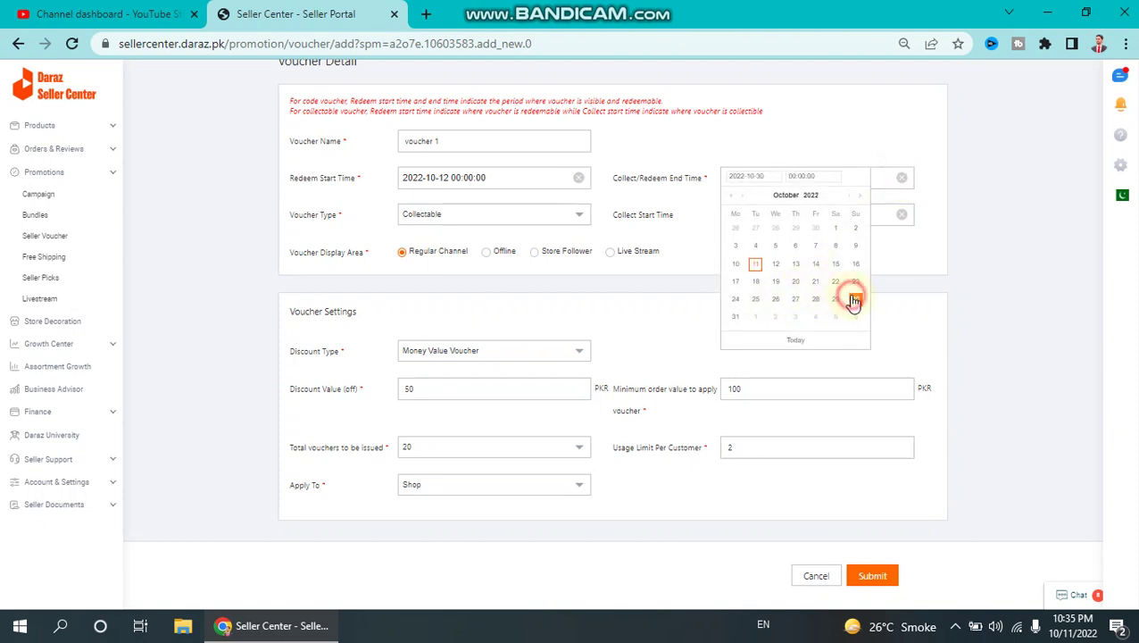
pyautogui.click(898, 215)
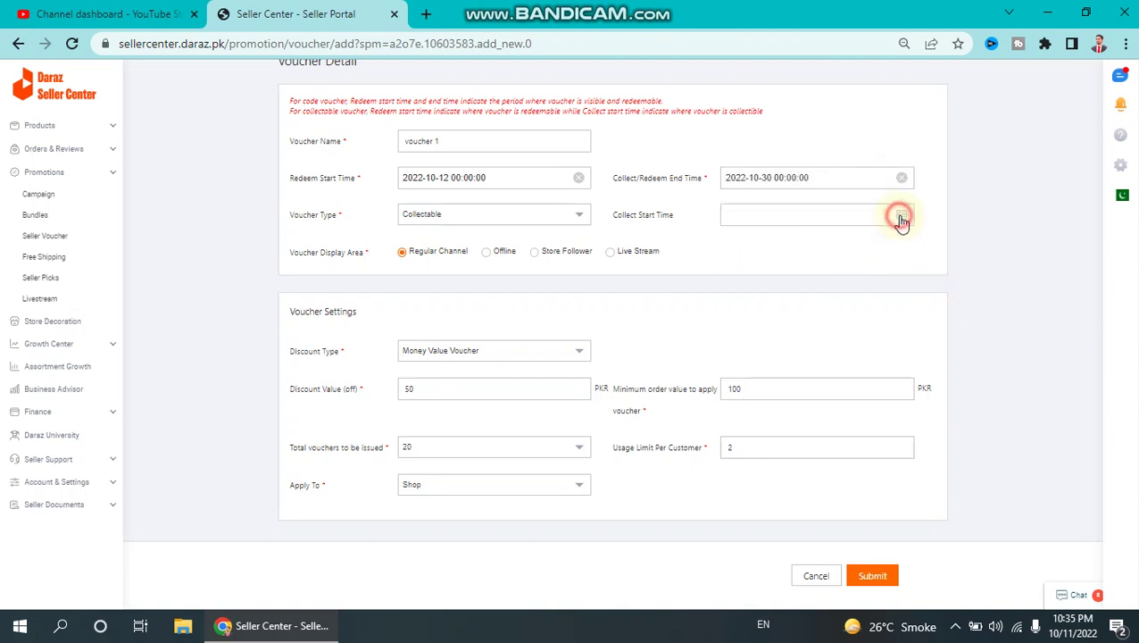
pyautogui.click(778, 304)
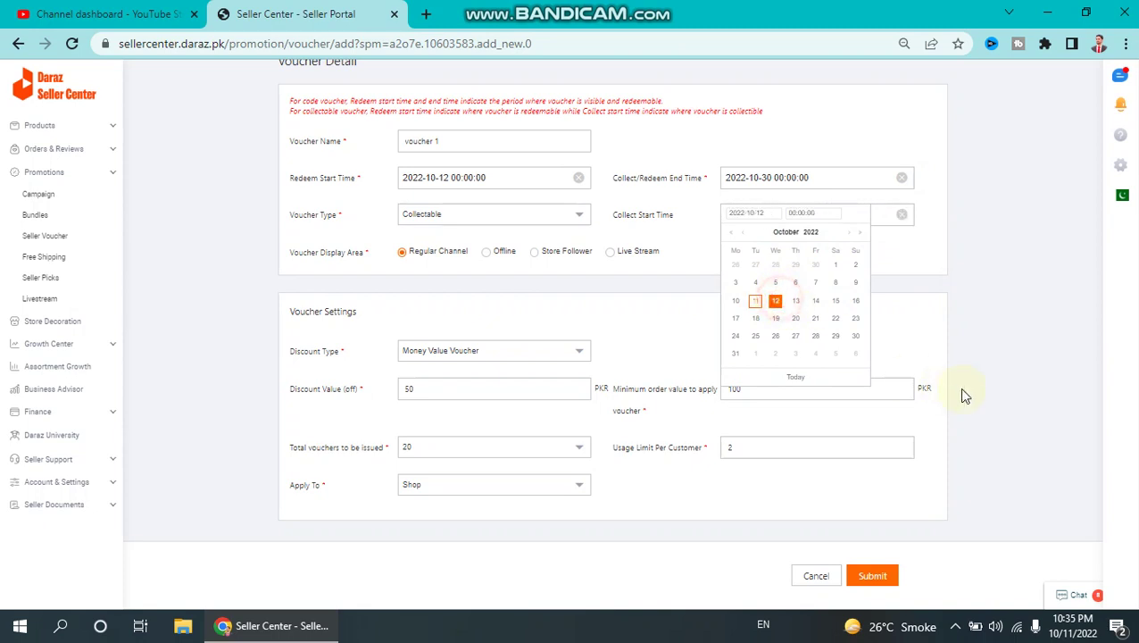
pyautogui.click(959, 387)
pyautogui.click(900, 577)
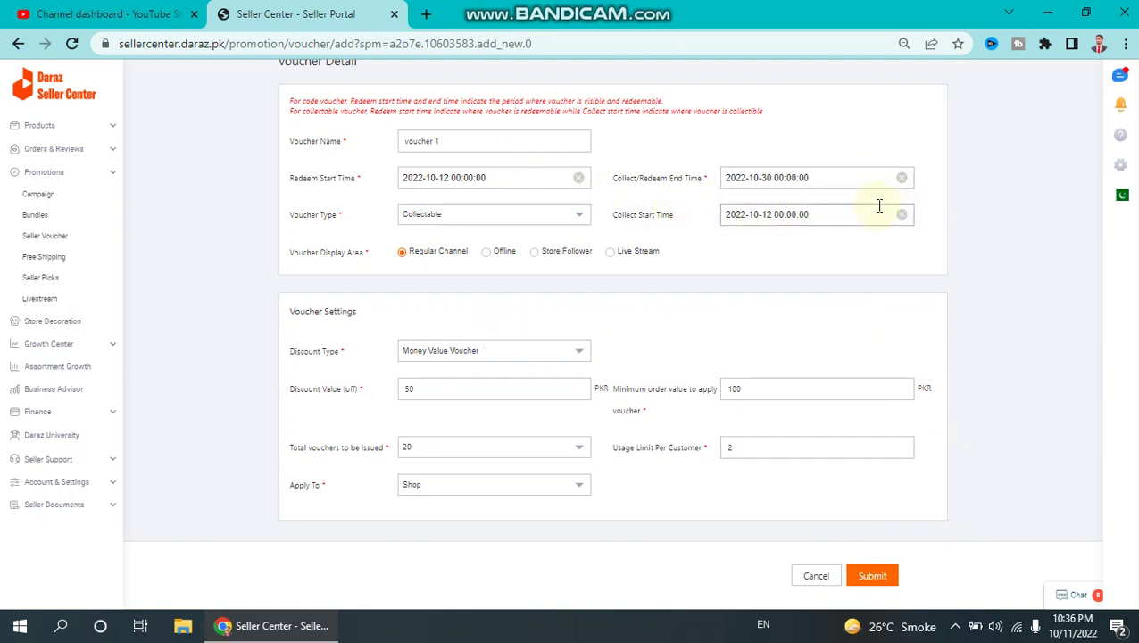
# Set the redeem start time to 2022-10-13 and the collect/redeem end time to 2022-10-31, and submit the voucher
pyautogui.click(901, 179)
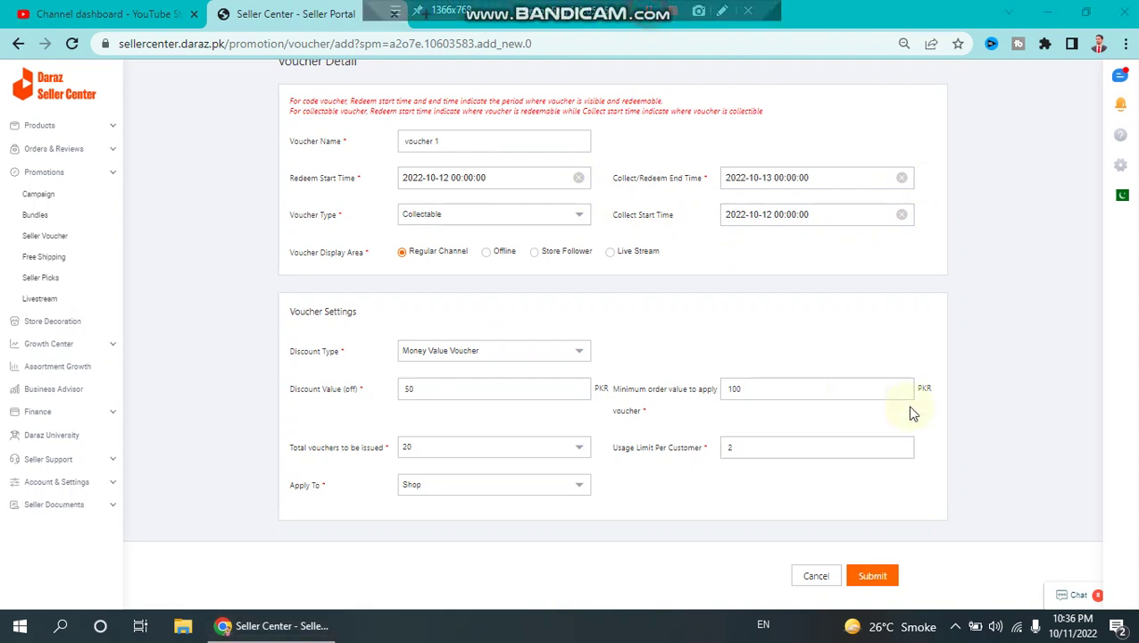
pyautogui.click(928, 407)
pyautogui.click(874, 576)
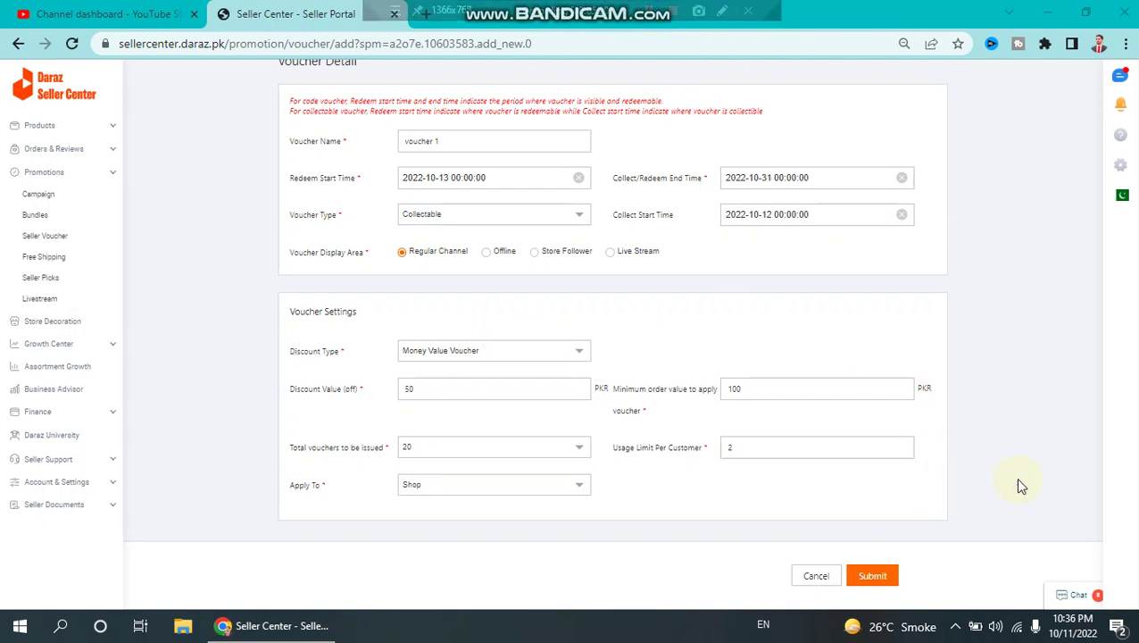
pyautogui.click(877, 577)
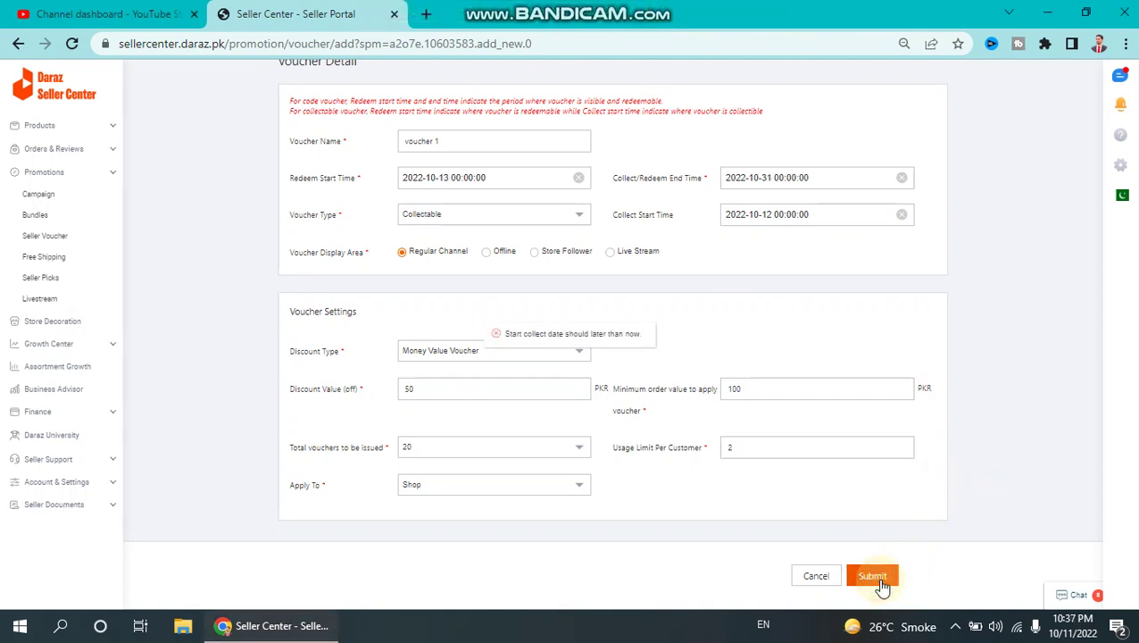
# Review the name, valid period and other details of voucher 1 in the voucher list
pyautogui.moveTo(642, 9)
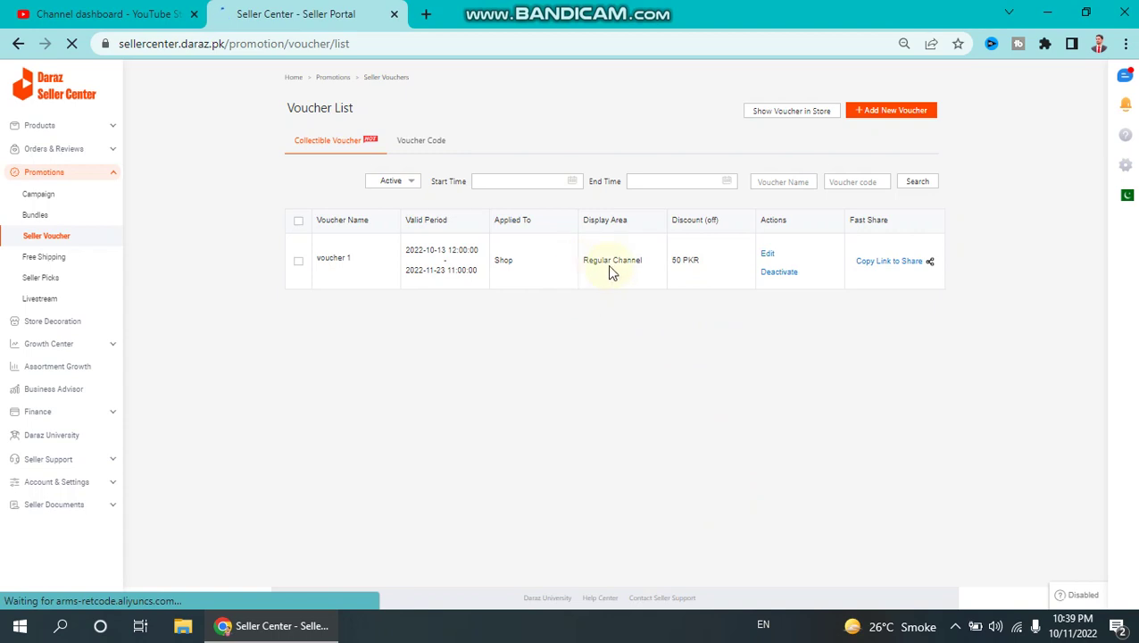
pyautogui.click(511, 264)
pyautogui.tripleClick(410, 219)
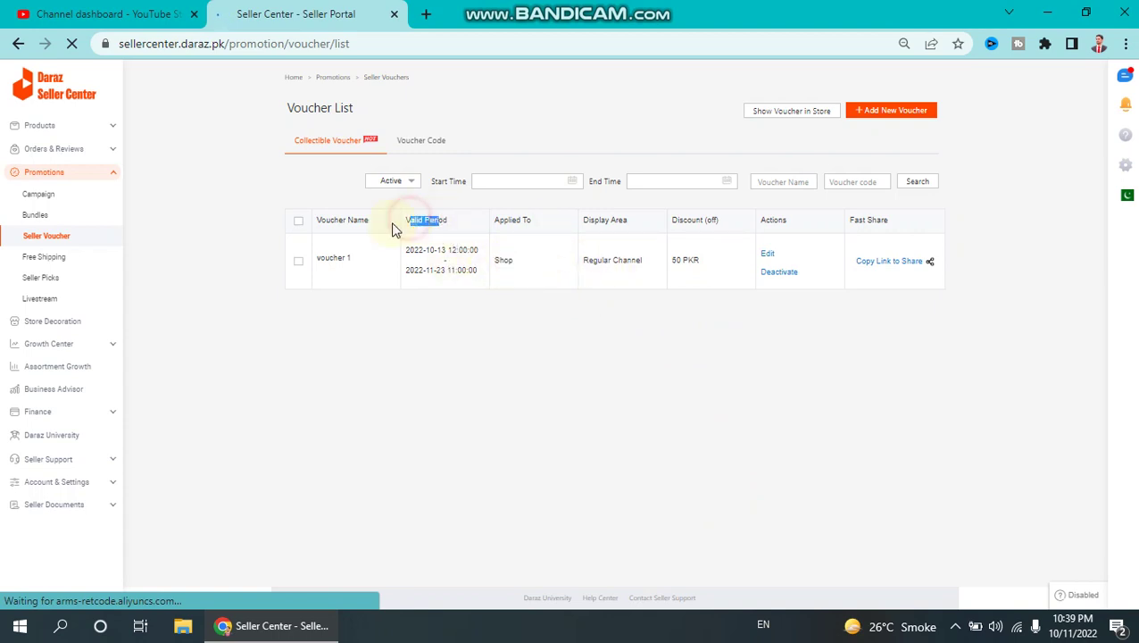
pyautogui.click(361, 222)
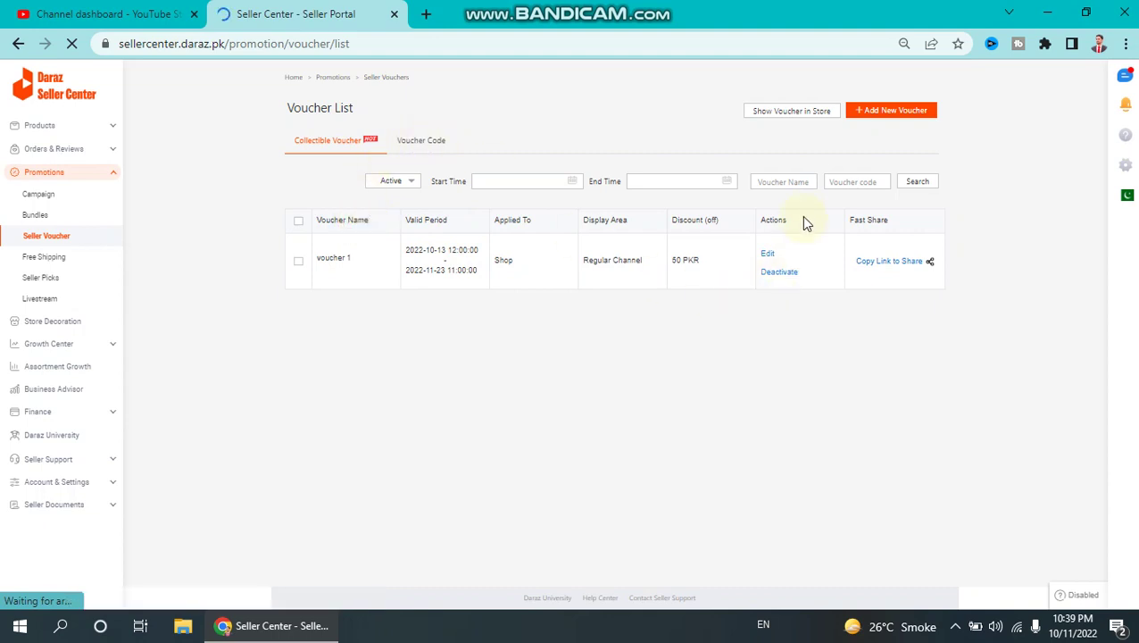
# Copy the share link of voucher 1 and close the Share Voucher dialog
pyautogui.click(871, 264)
pyautogui.click(572, 376)
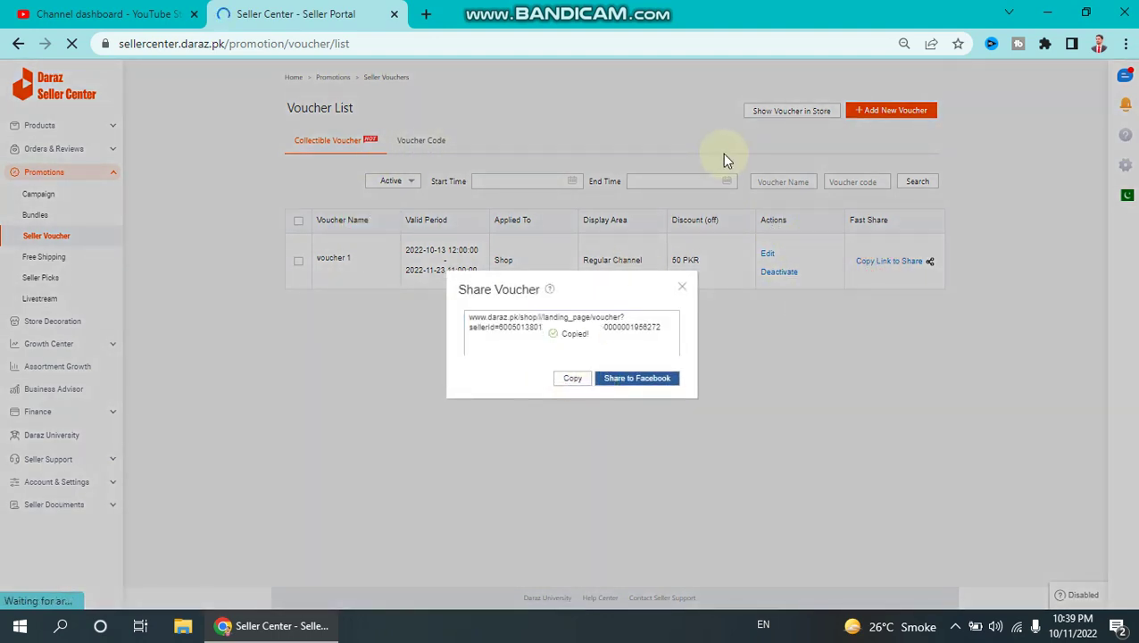
pyautogui.click(424, 141)
pyautogui.click(682, 287)
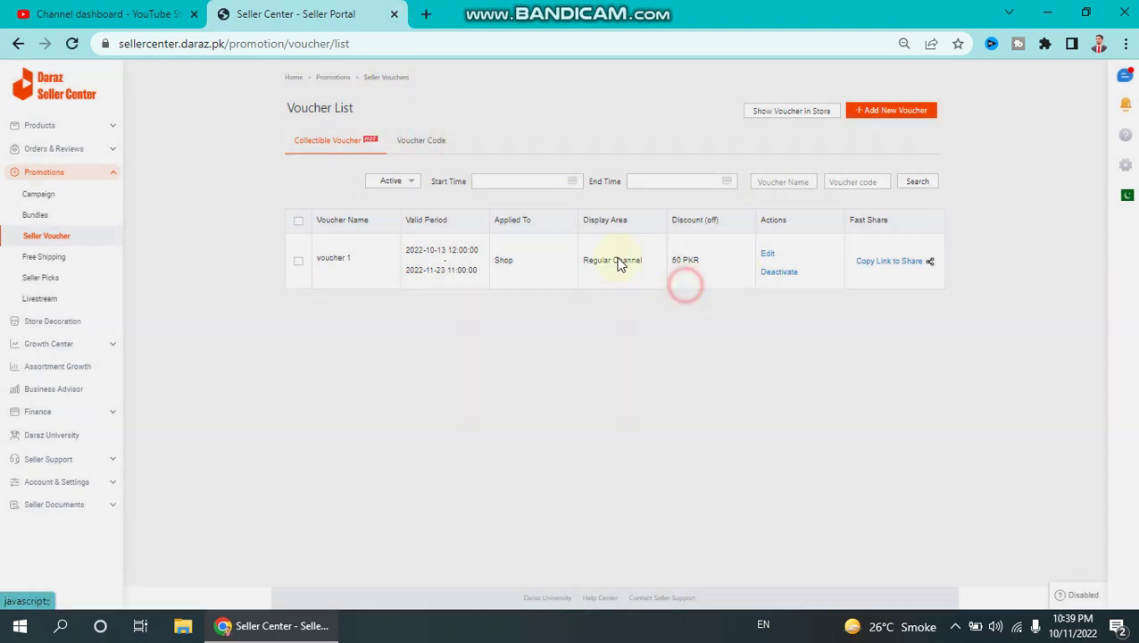
# View the Voucher Code list and return to the Seller Center home page
pyautogui.click(433, 149)
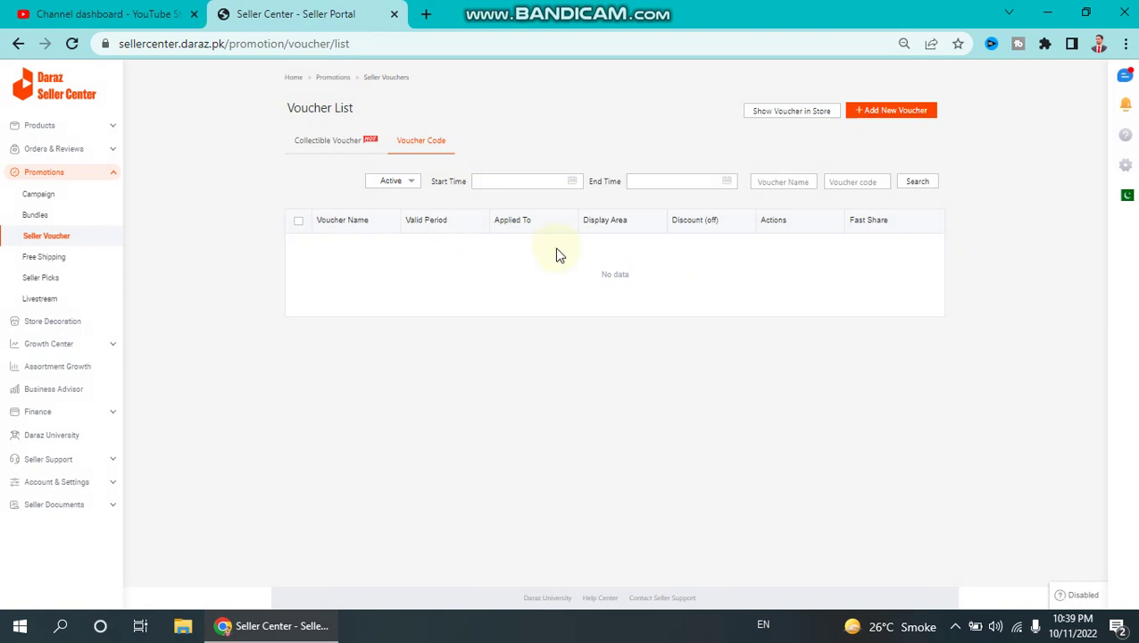
pyautogui.click(83, 105)
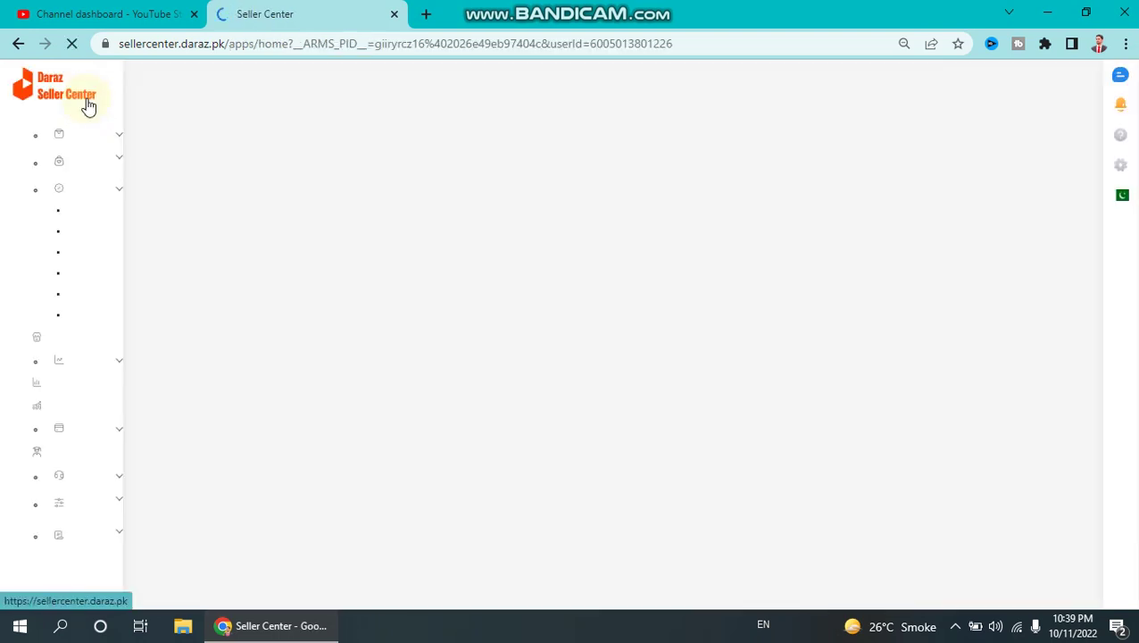